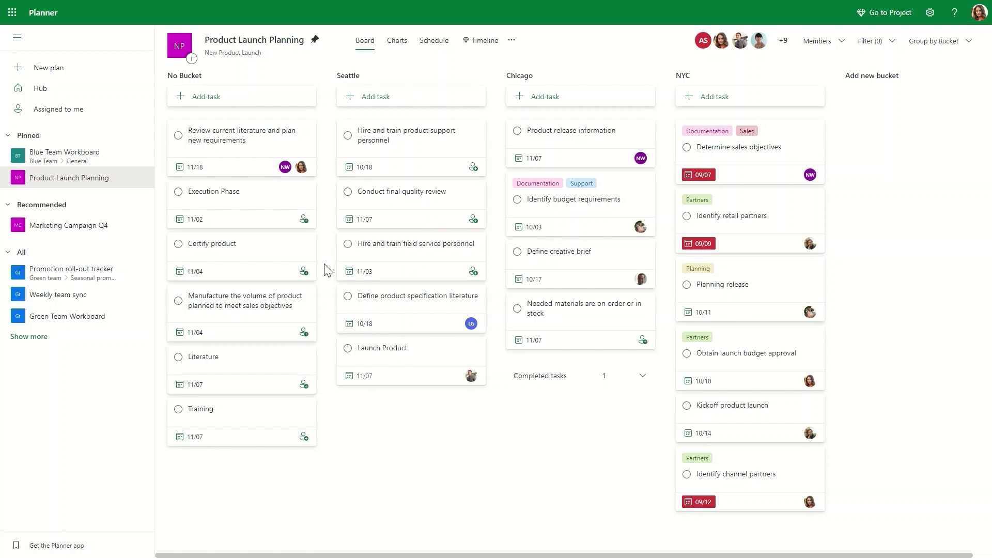
Move Certify product into the Seattle bucket and assign it a team member.
drag(260, 245, 419, 428)
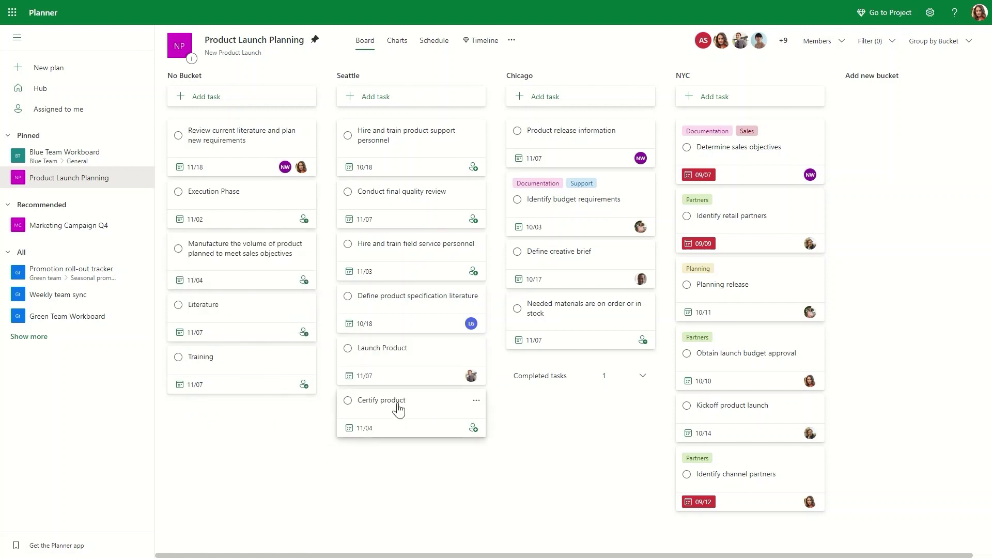
click(398, 410)
click(341, 100)
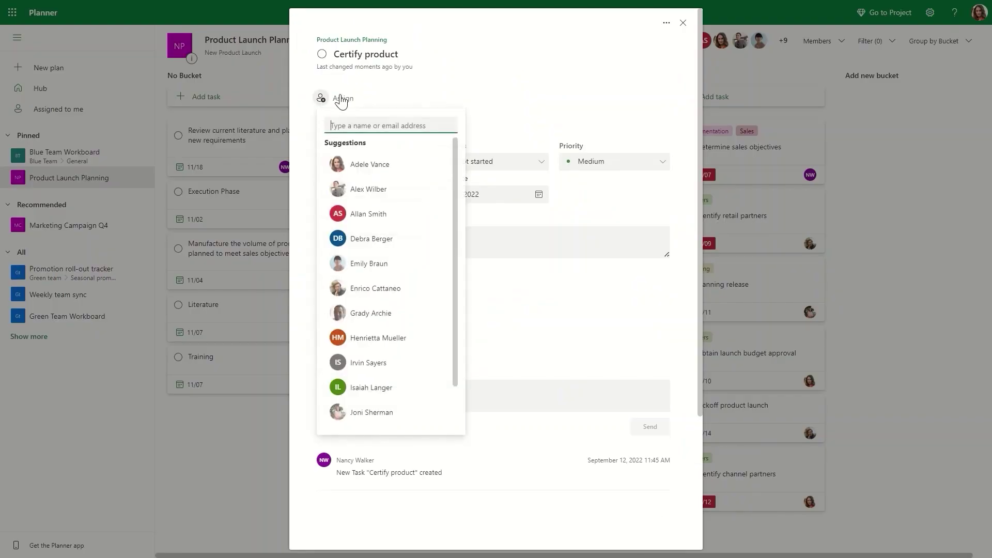
click(370, 191)
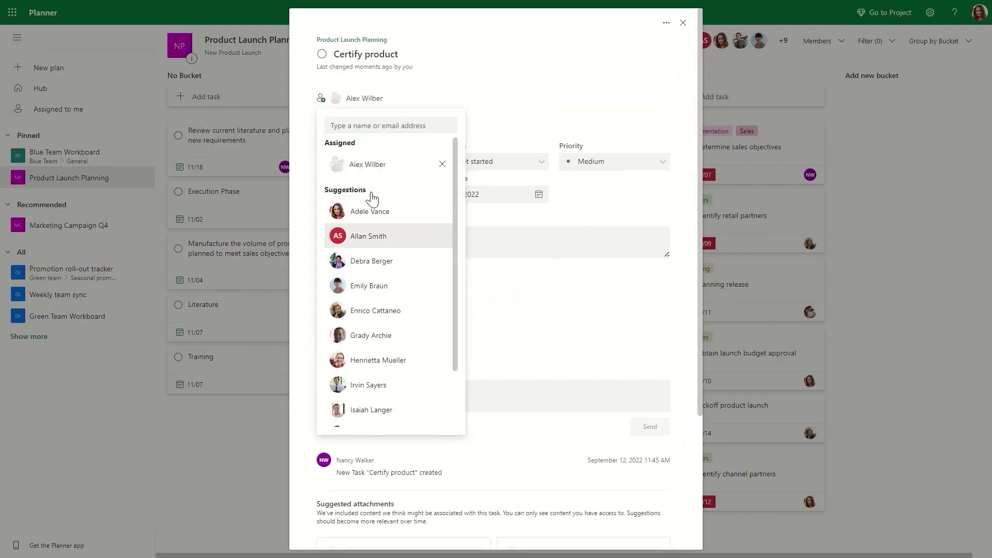
click(461, 101)
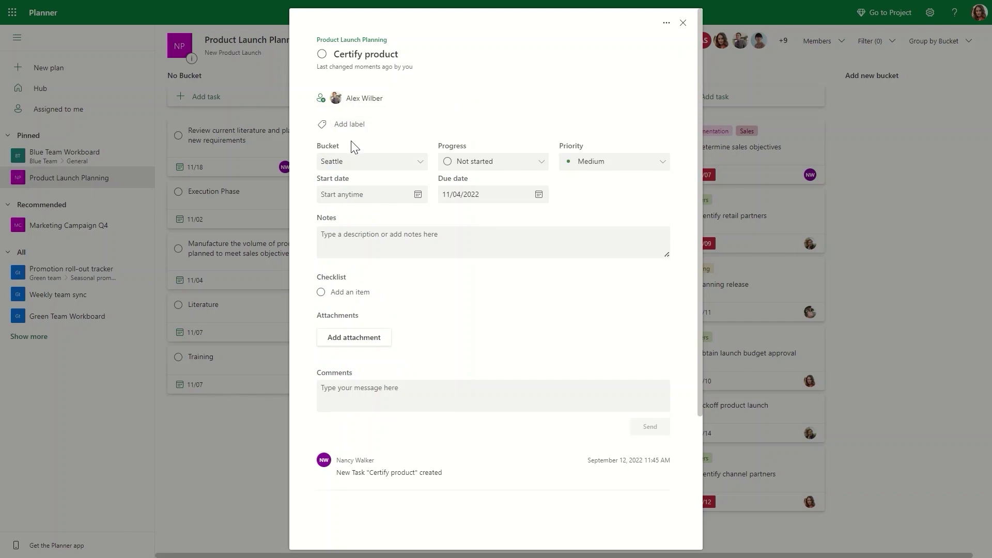
click(683, 23)
Put Identify budget requirements at the top of Chicago and bring up the Timeline page.
drag(537, 195, 617, 131)
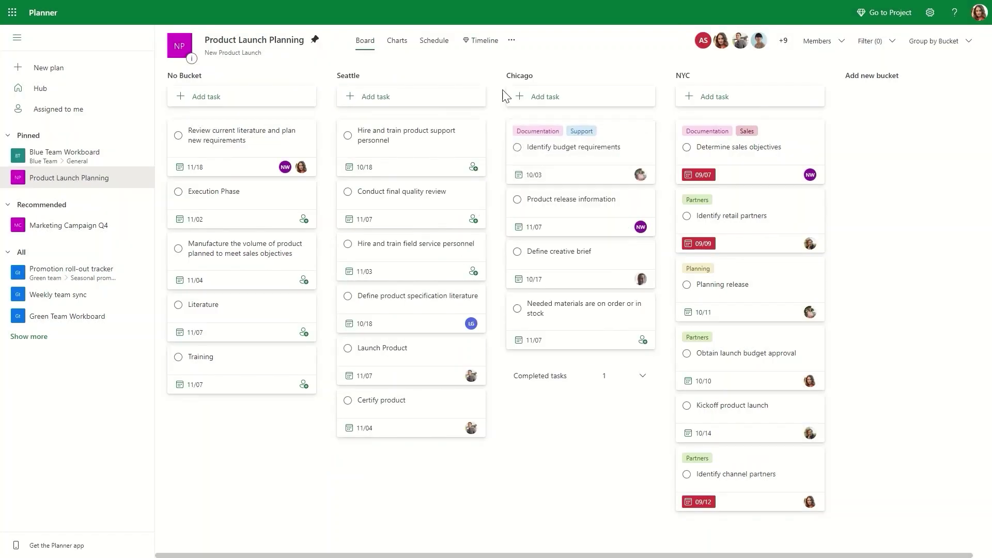
click(486, 41)
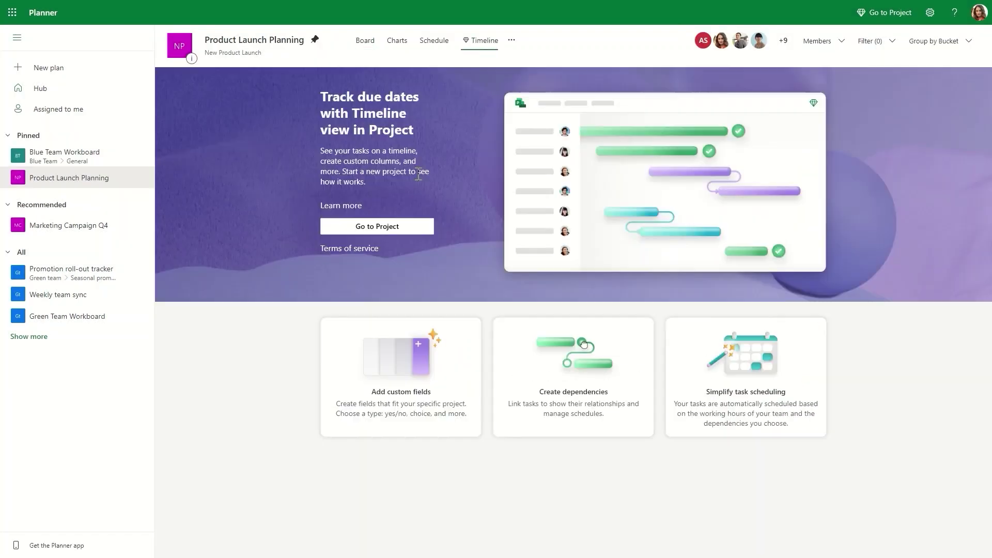
Open the plan in Project and make Determine sales objectives' task 11 dependency Start to Start.
click(383, 232)
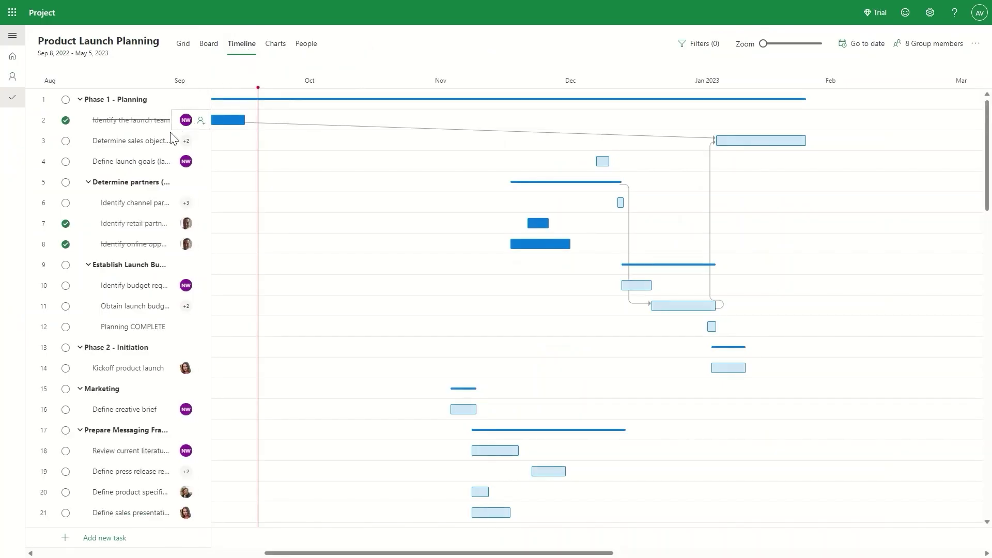
click(147, 141)
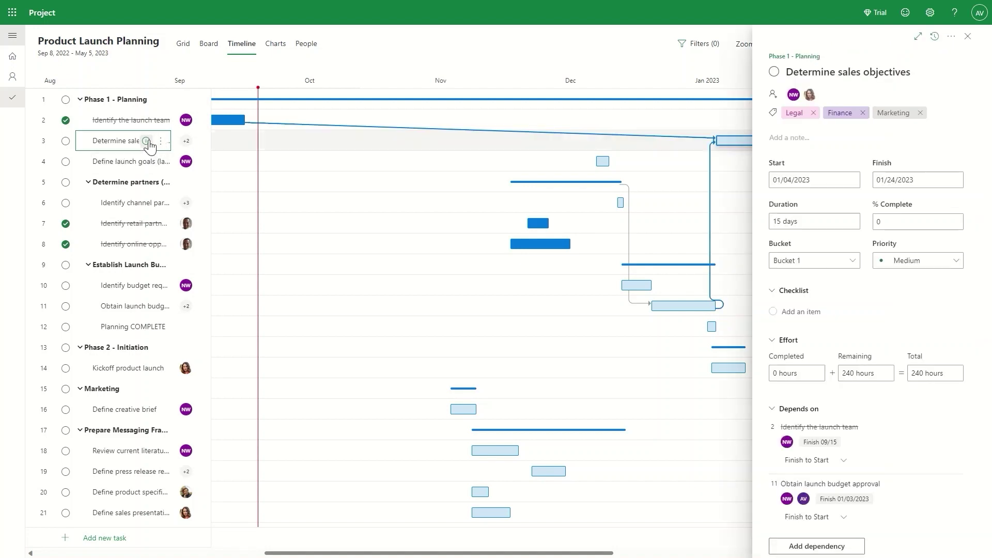
scroll(877, 309, down, 4)
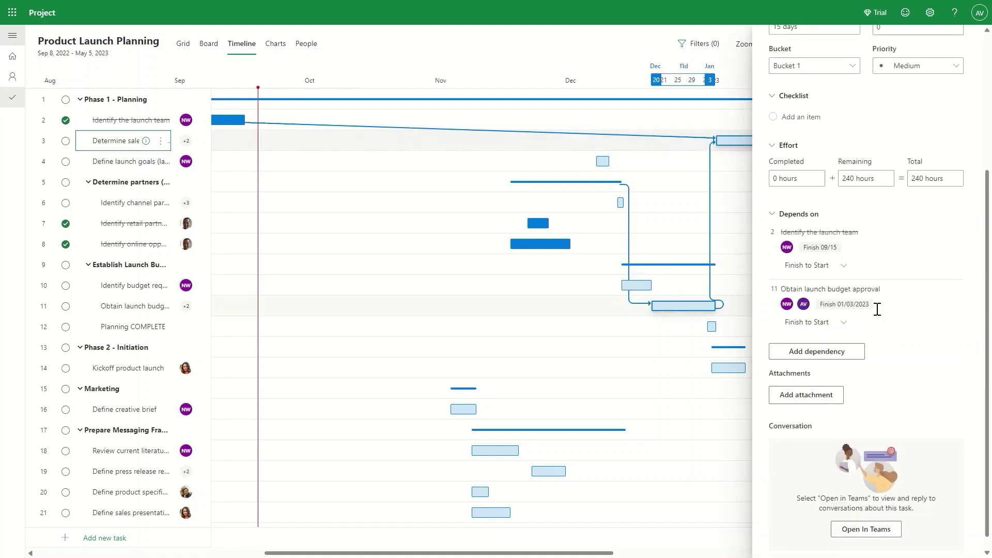
click(833, 309)
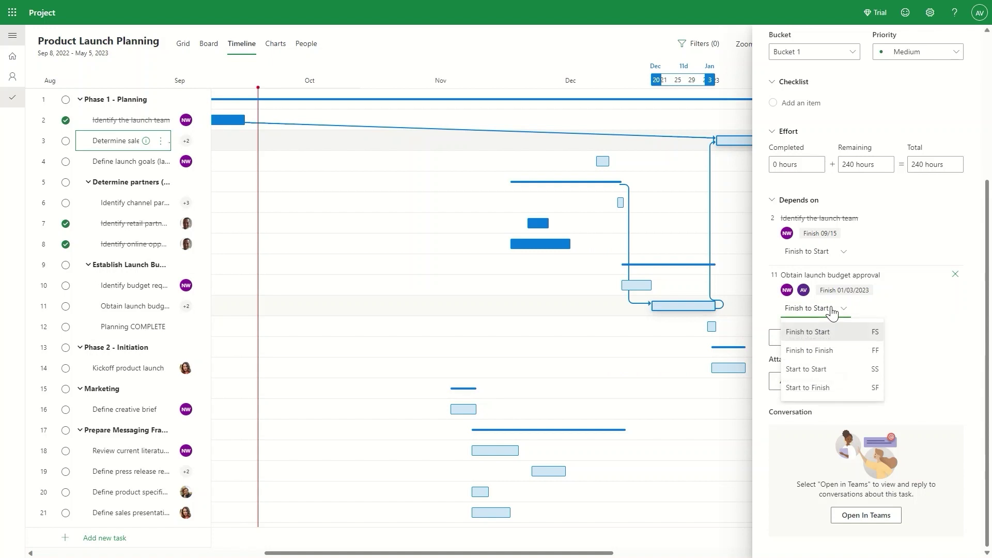
click(804, 368)
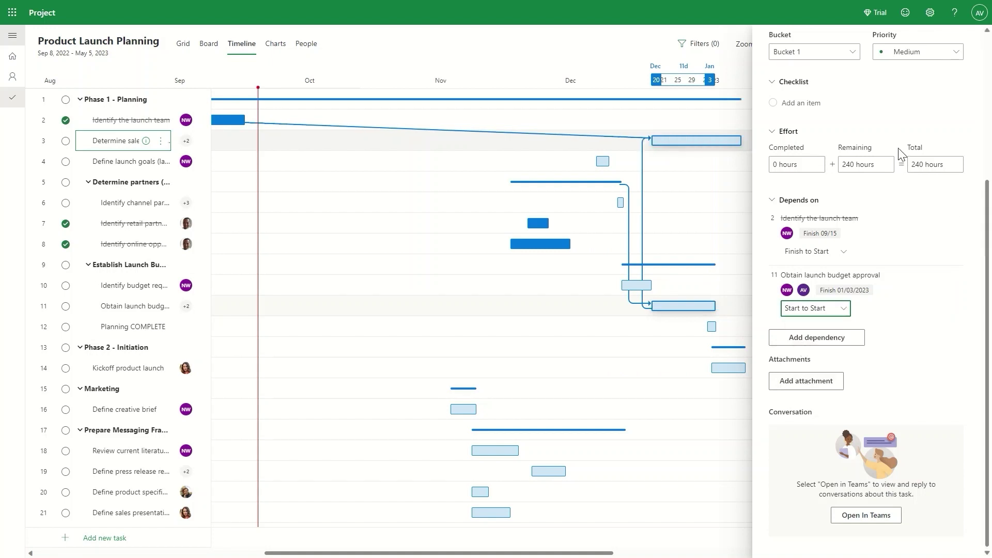
scroll(974, 111, up, 5)
click(970, 41)
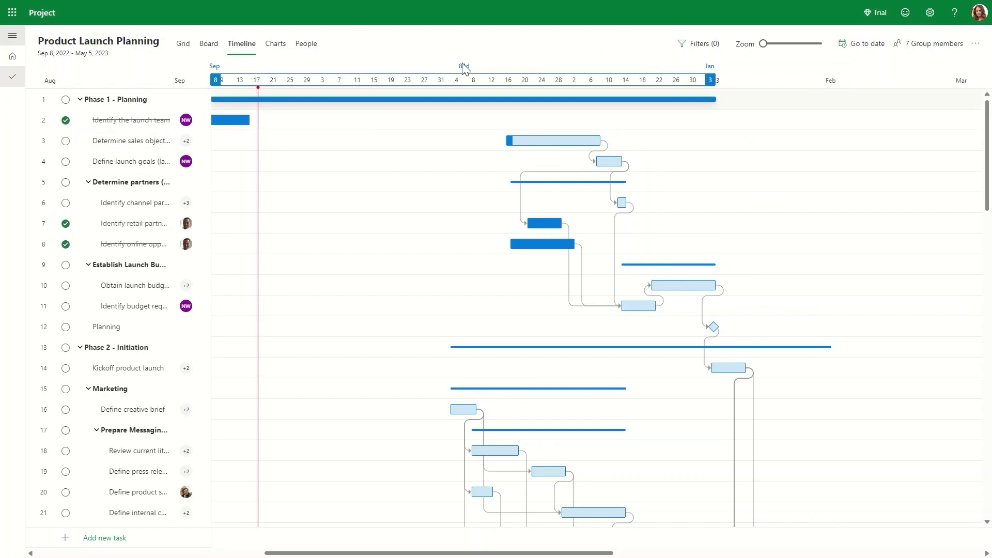
Turn on Show Critical Path in the timeline's filter options.
scroll(430, 133, down, 6)
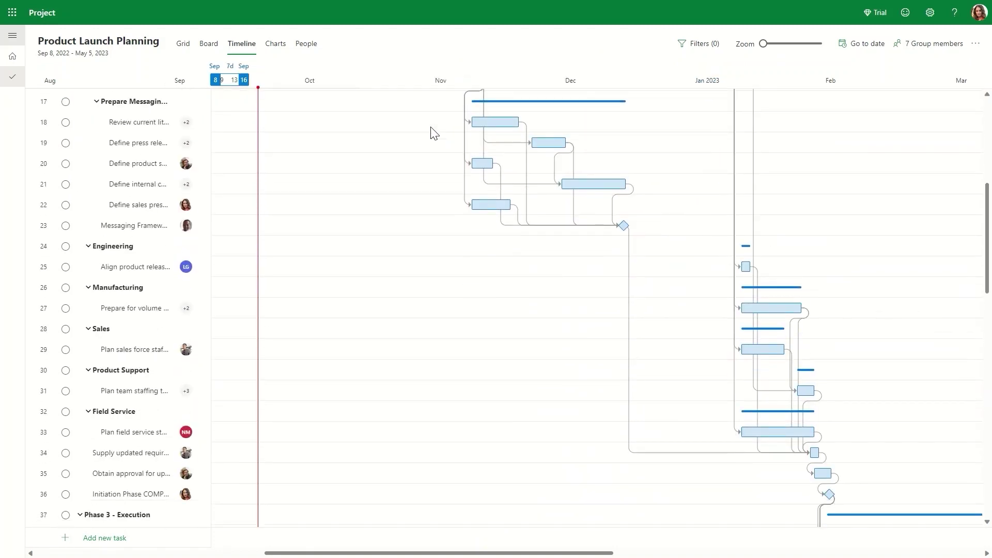
scroll(431, 133, down, 3)
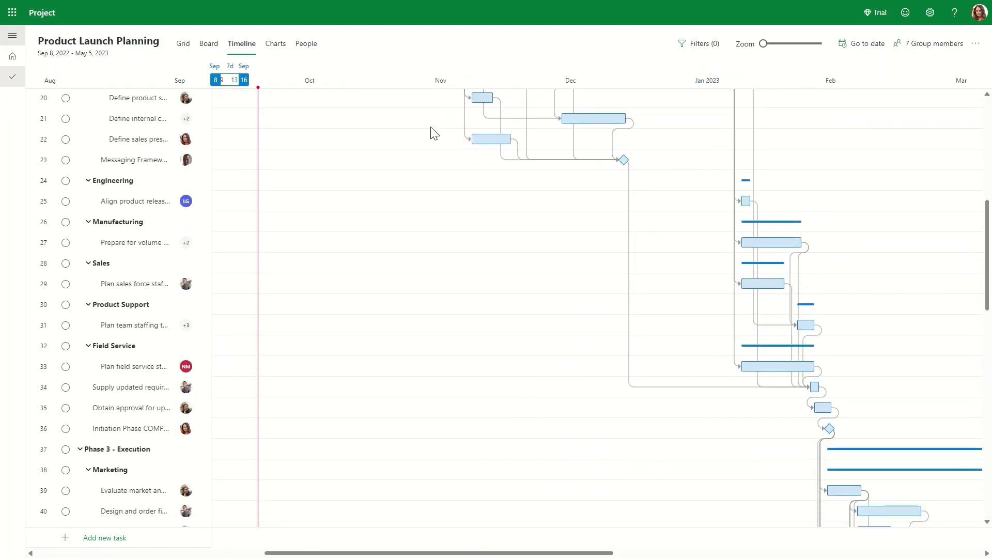
click(710, 46)
click(775, 131)
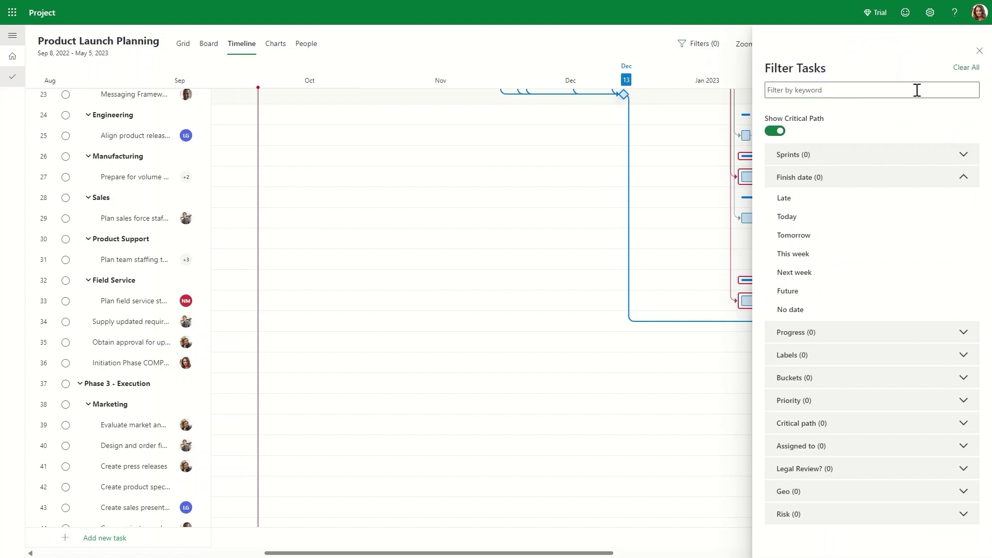
click(980, 50)
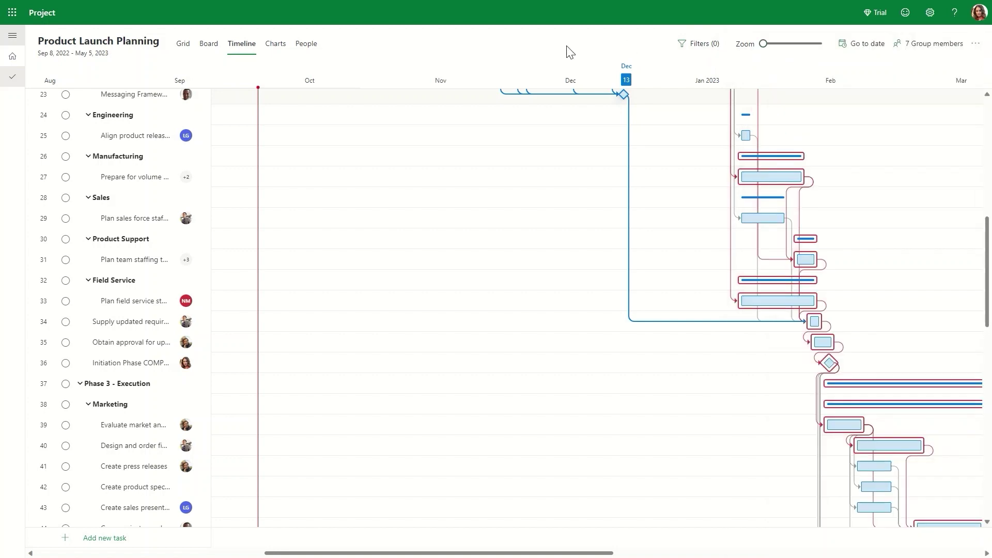
click(208, 46)
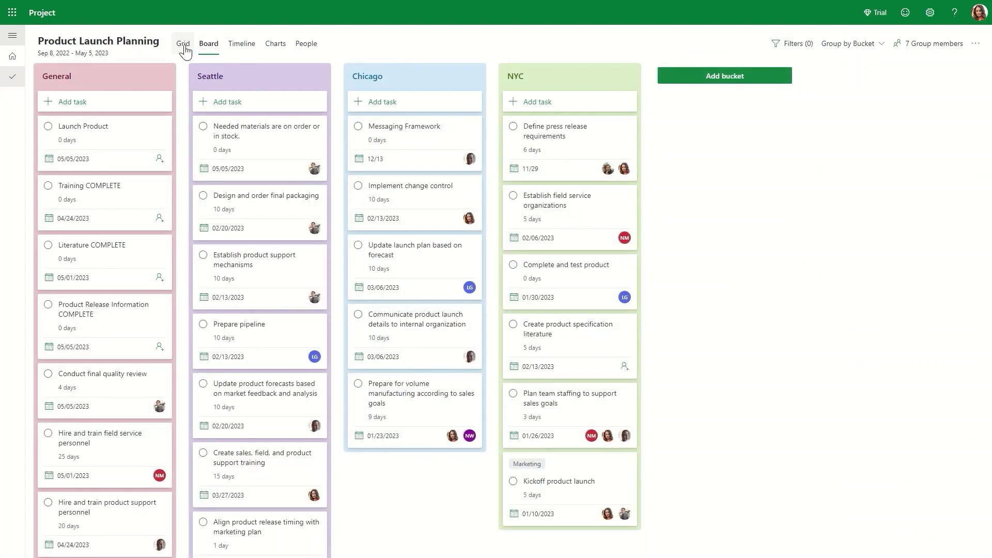
In Grid view, add a second assignee to Identify budget requirements.
click(184, 46)
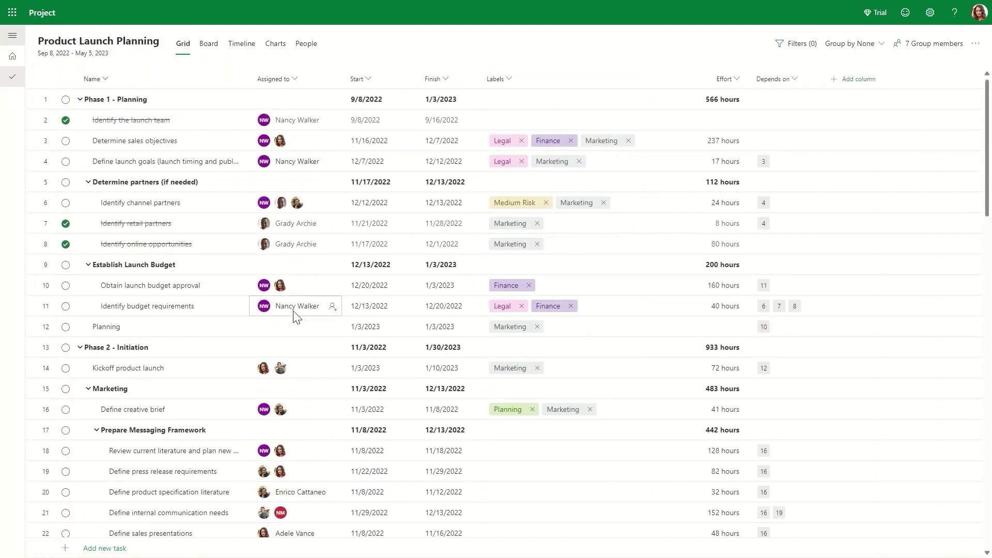
click(332, 310)
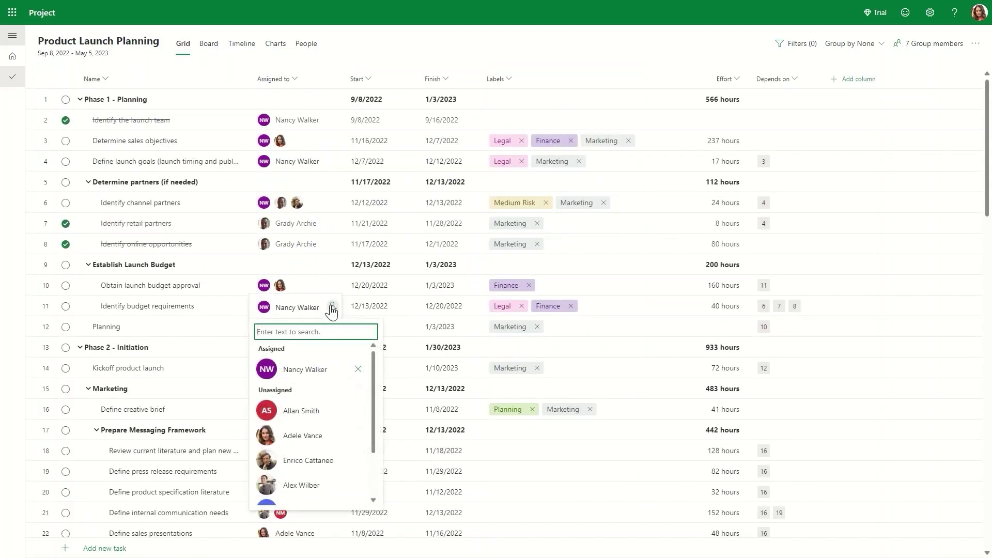
click(303, 465)
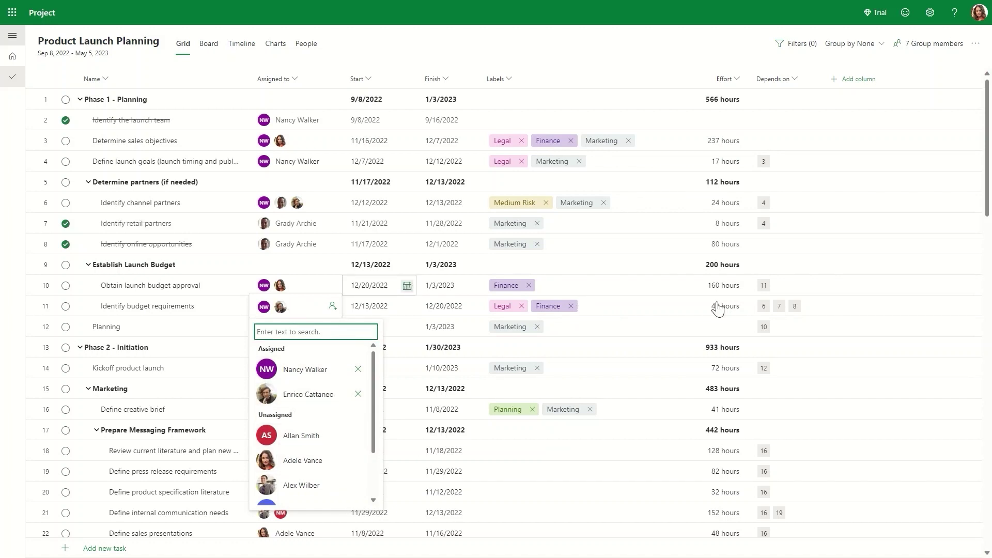
Make Obtain launch budget approval also depend on Identify retail partners.
click(786, 290)
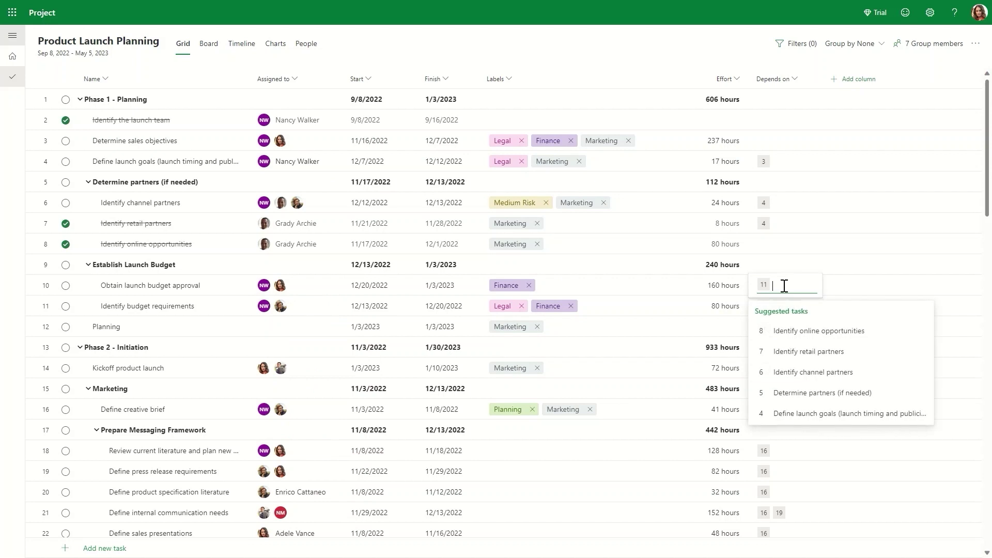
click(787, 354)
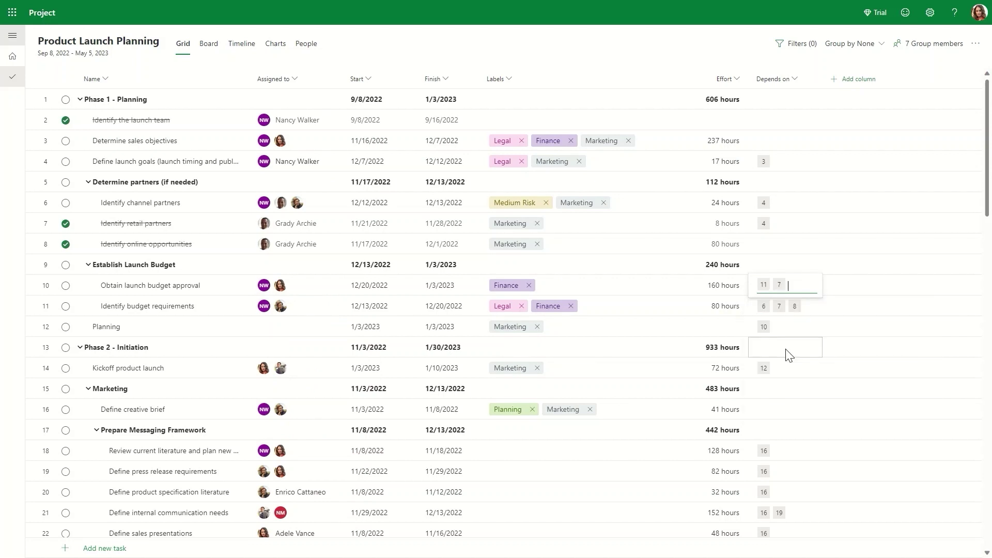
click(638, 43)
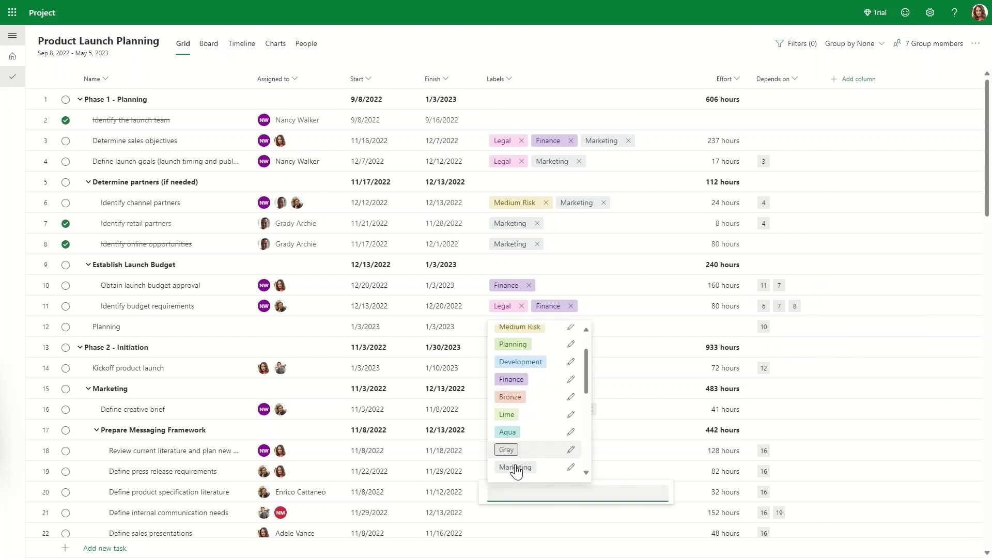
Label Define product specification literature Marketing and filter the grid to Marketing-labelled tasks only.
click(513, 468)
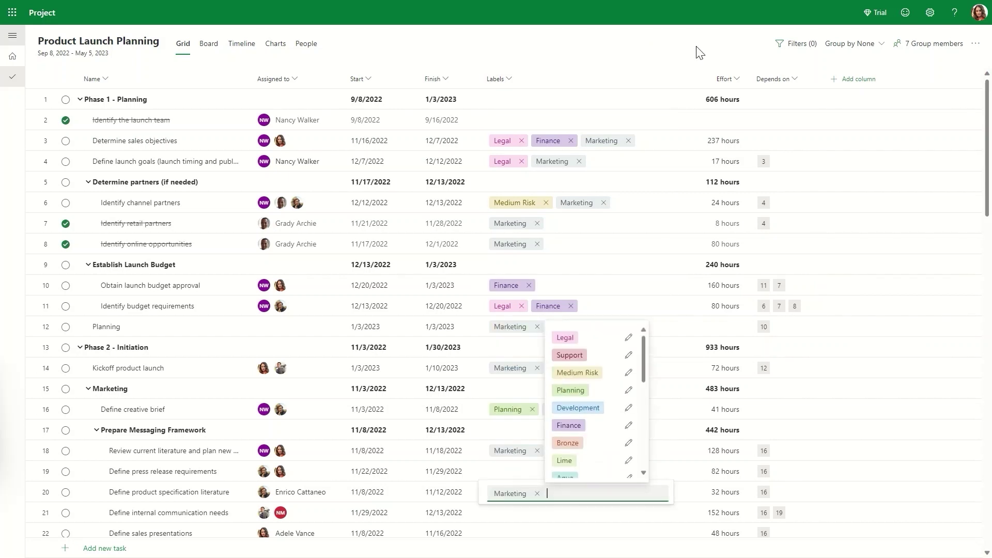
click(755, 42)
click(794, 44)
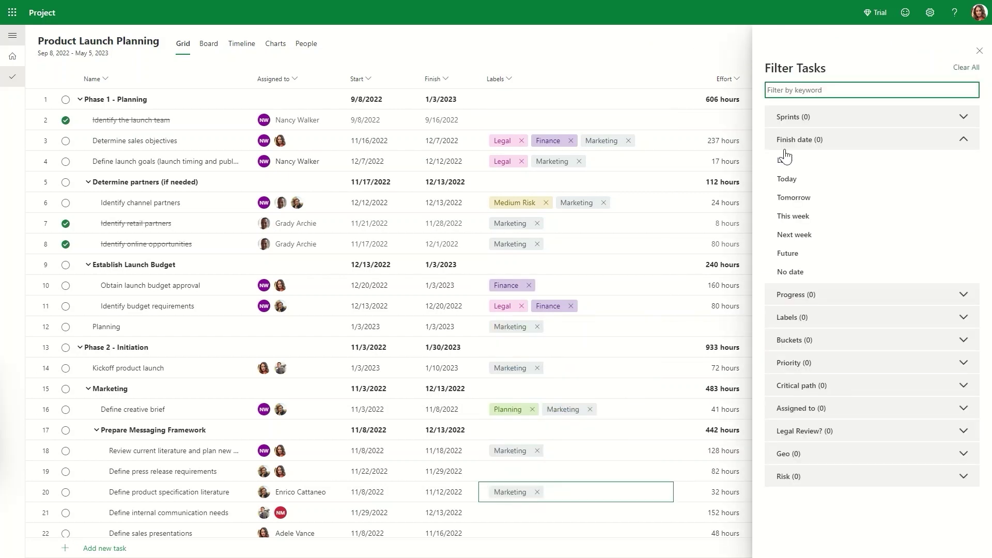
click(781, 319)
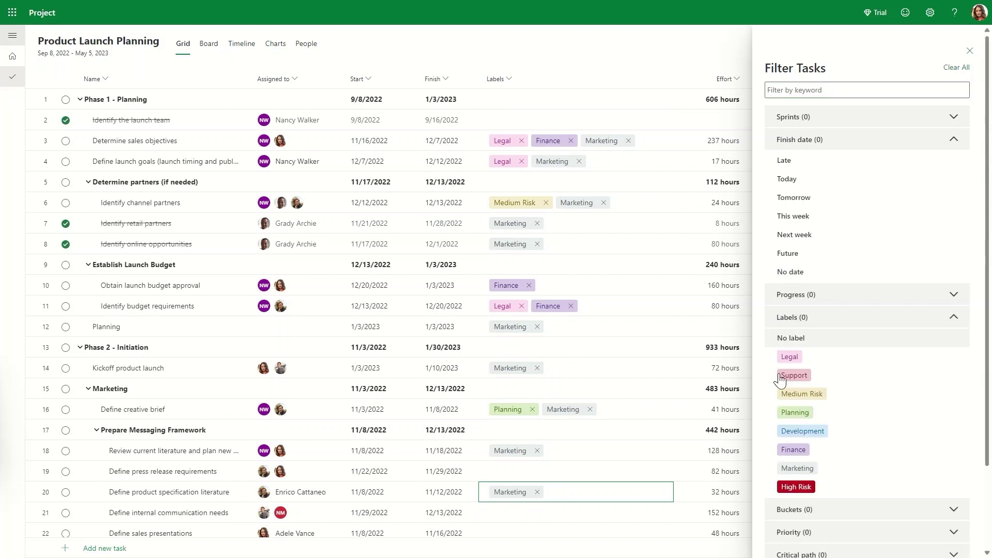
click(793, 468)
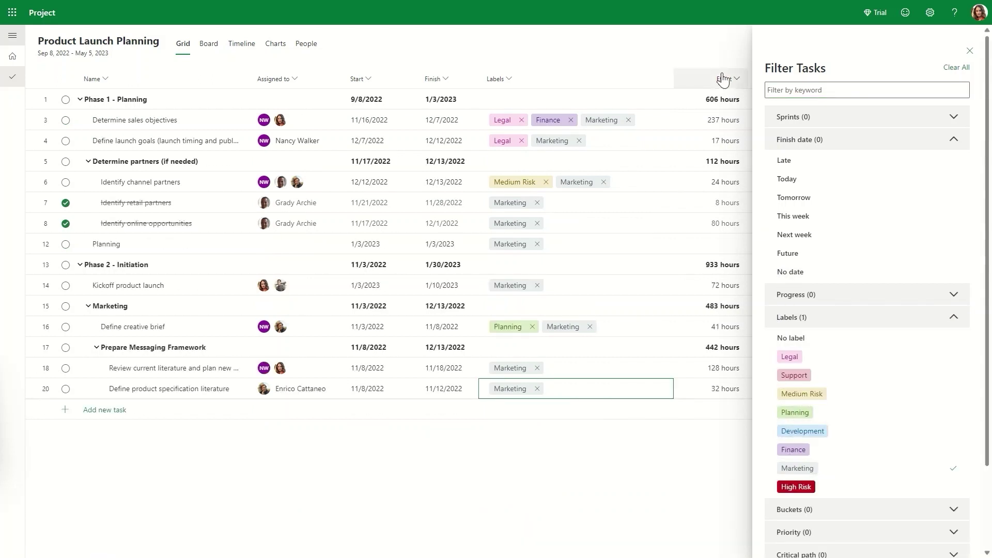
click(970, 50)
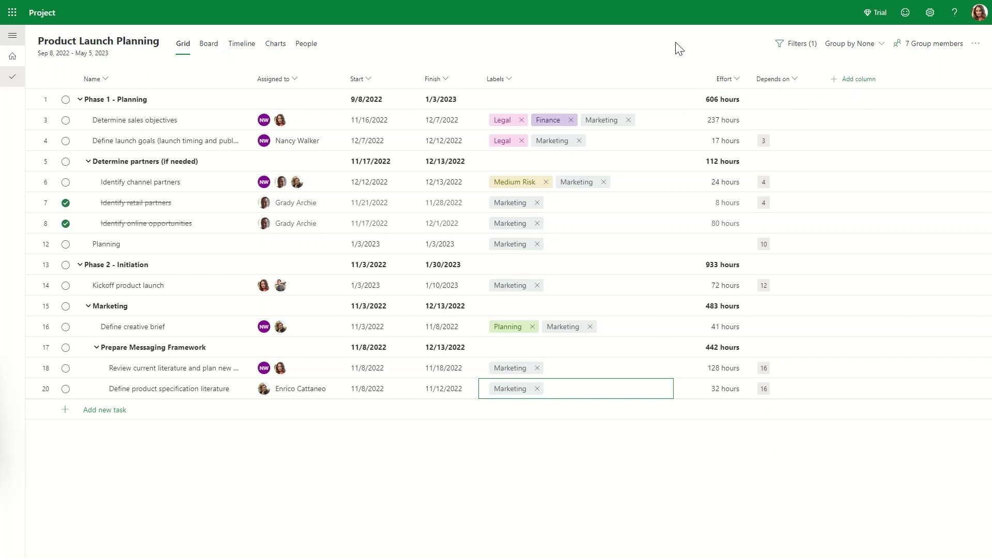
click(12, 56)
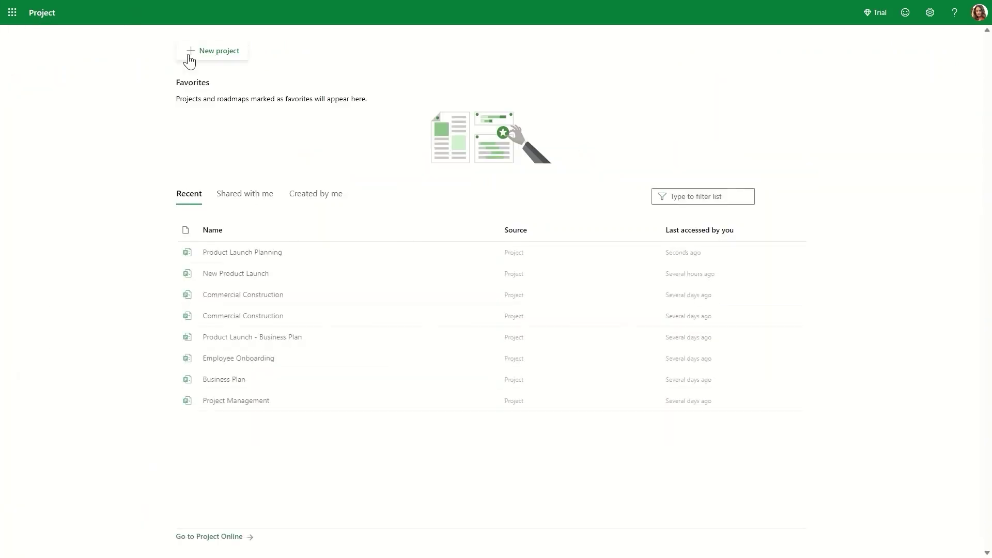
Create a new project from the Business Plan template titled 'Product Launch Planning'.
click(216, 56)
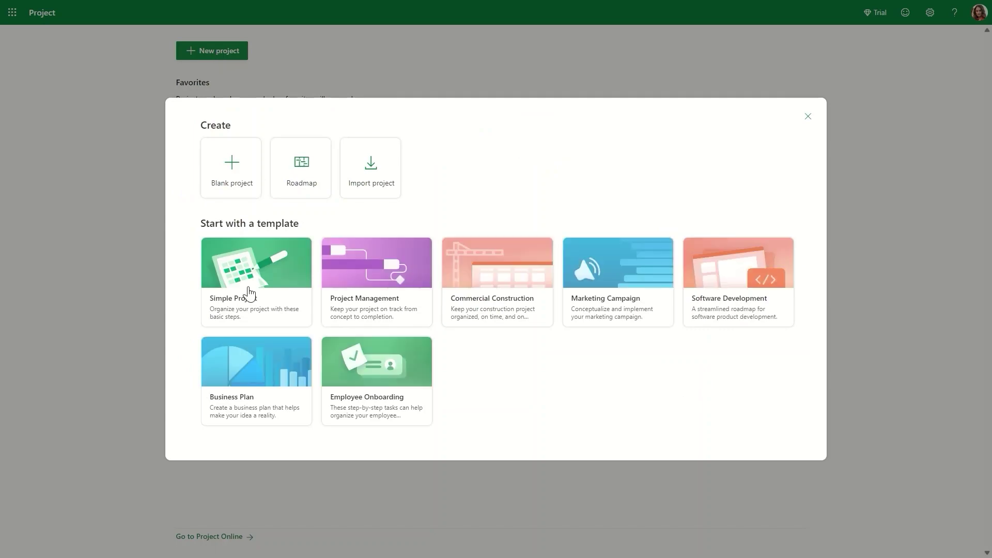
click(242, 400)
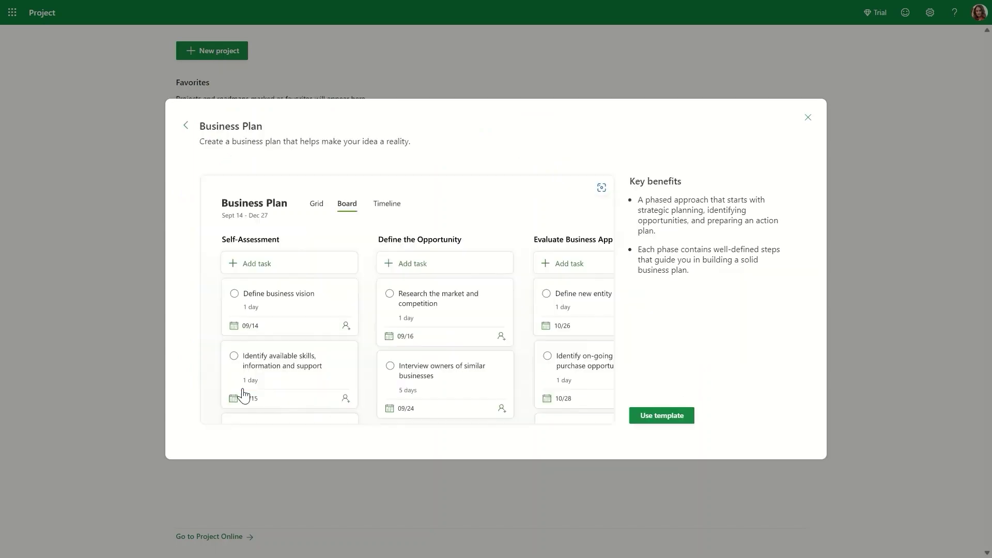
click(643, 420)
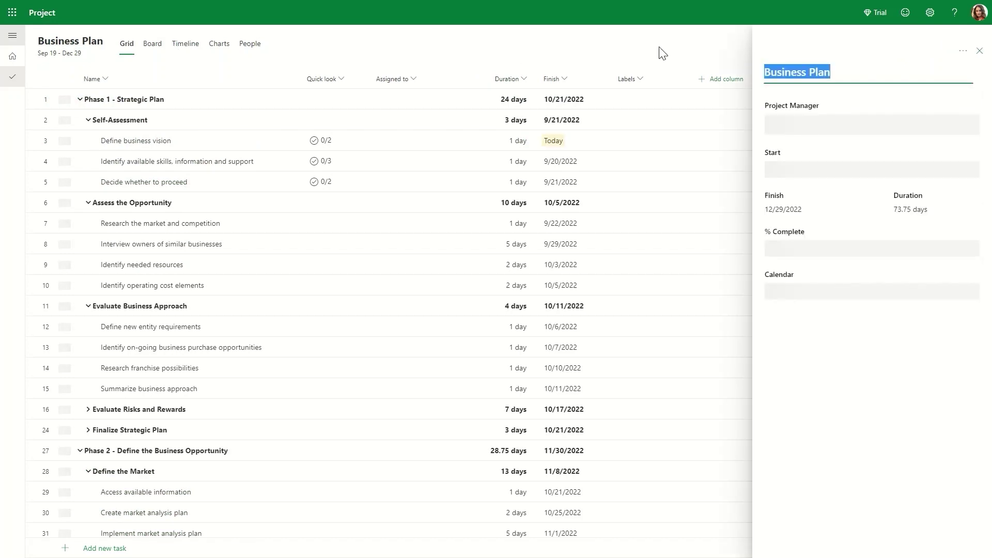
text(Product L)
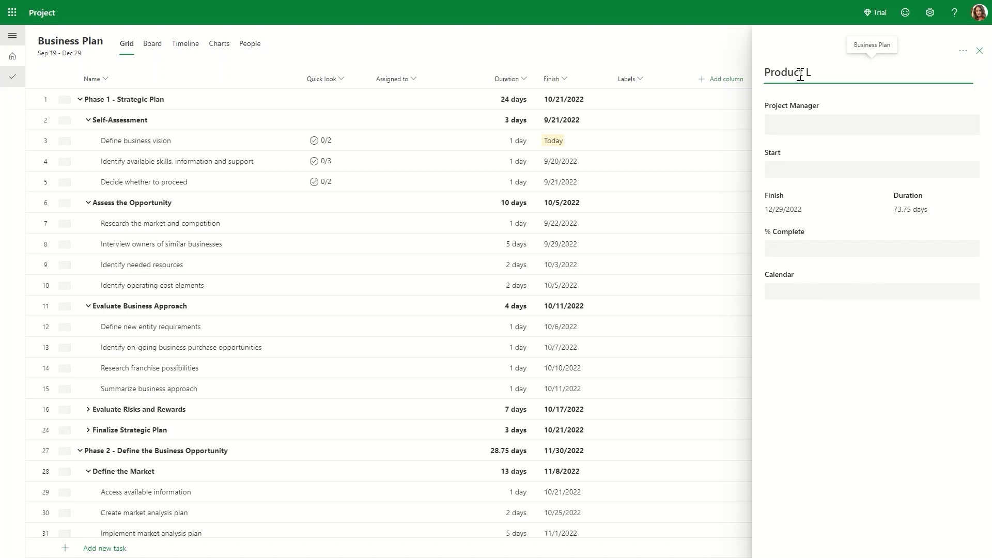
text(aunch Planning)
click(979, 51)
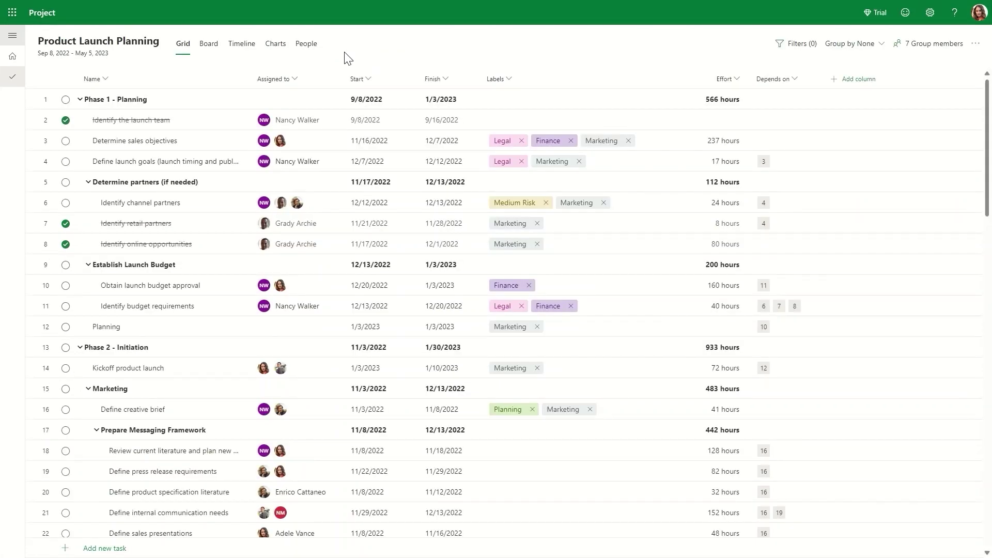
In the People view, move Messaging Framework from Unassigned into a teammate's Chicago bucket.
click(306, 44)
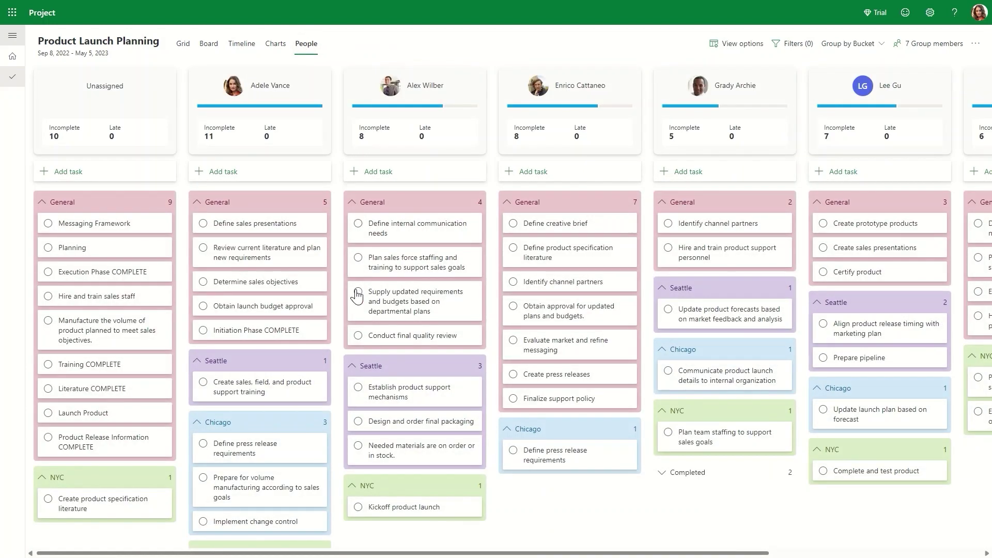
drag(318, 555, 287, 555)
drag(79, 227, 701, 387)
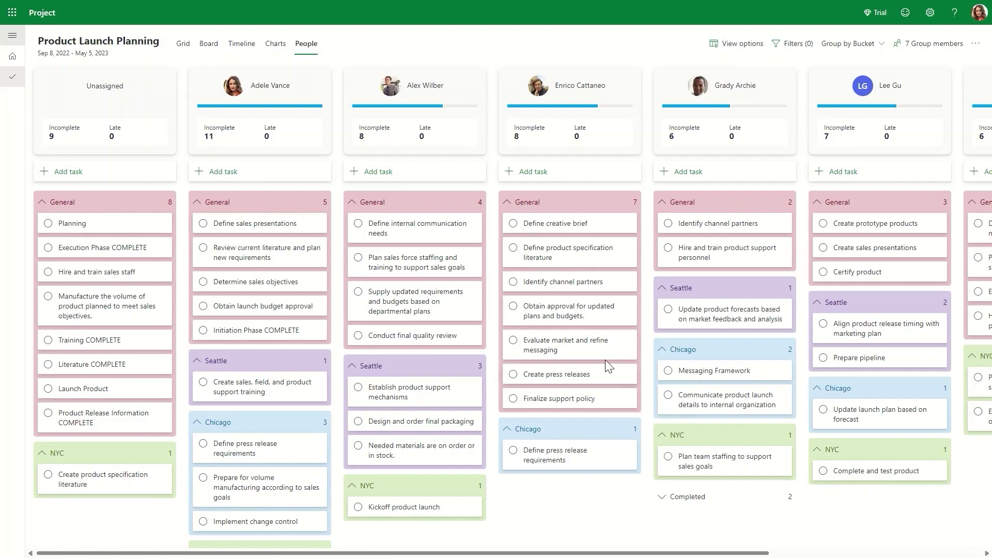
drag(554, 352, 547, 327)
Group the board by sprint and add a 'Next sprint' starting October 1.
click(209, 44)
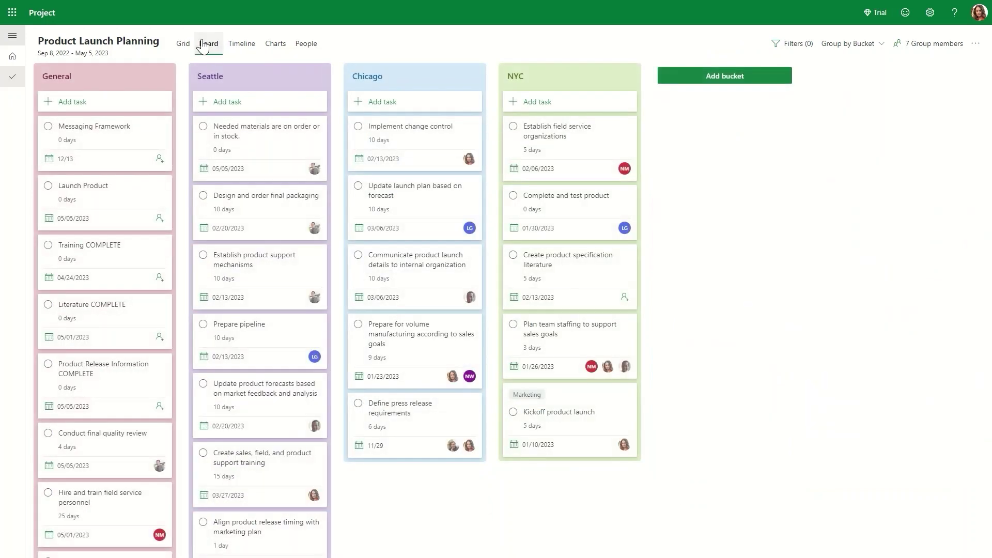
click(832, 40)
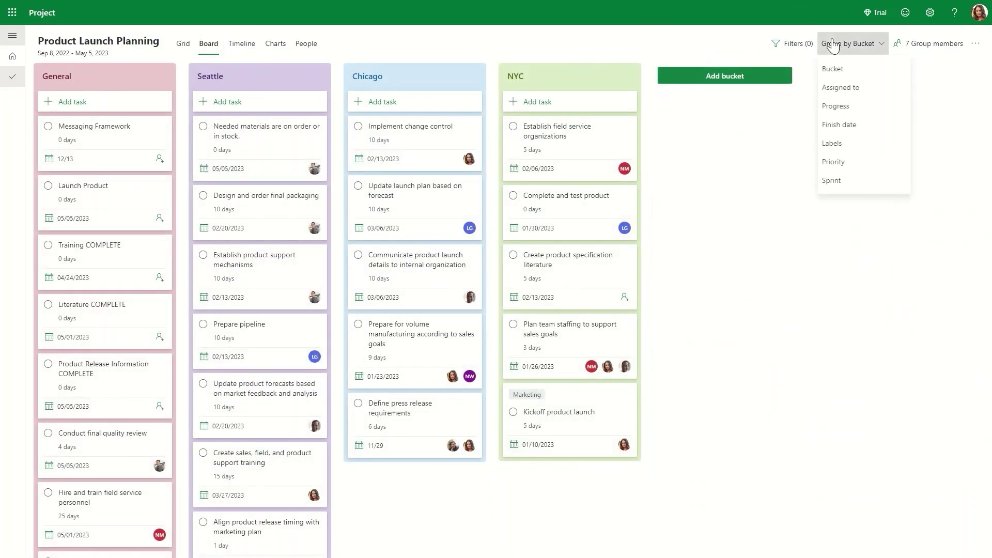
click(826, 182)
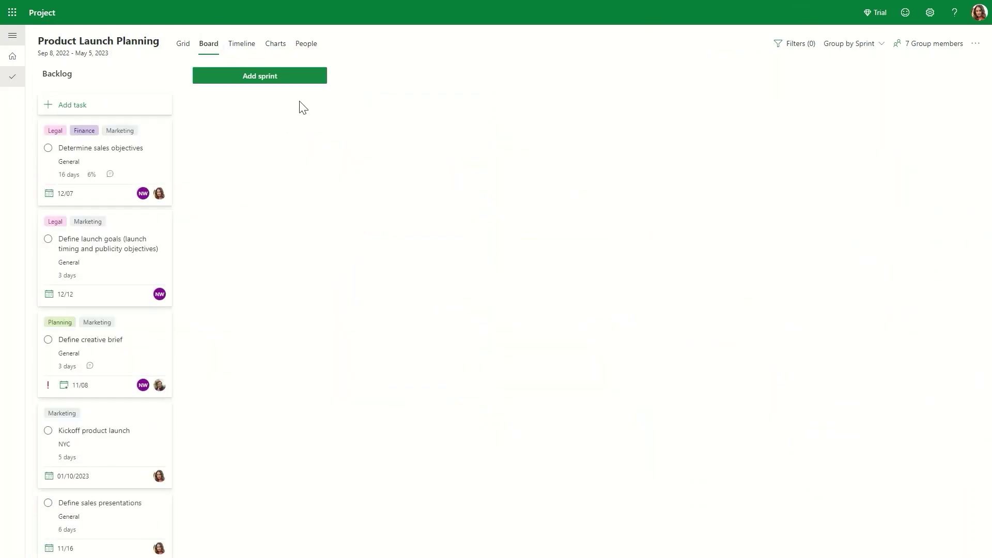
click(261, 77)
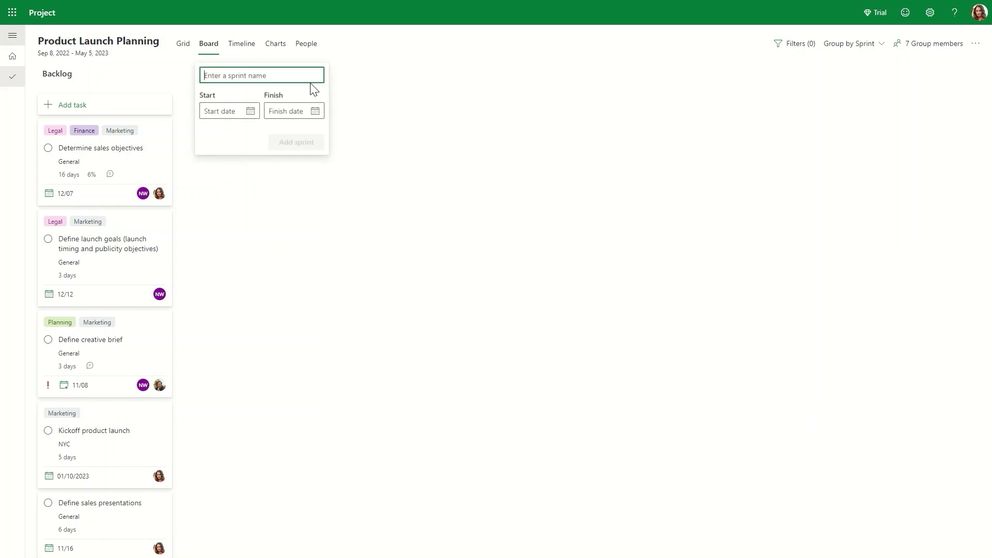
text(Next sprint)
click(255, 117)
click(300, 136)
click(297, 167)
click(302, 149)
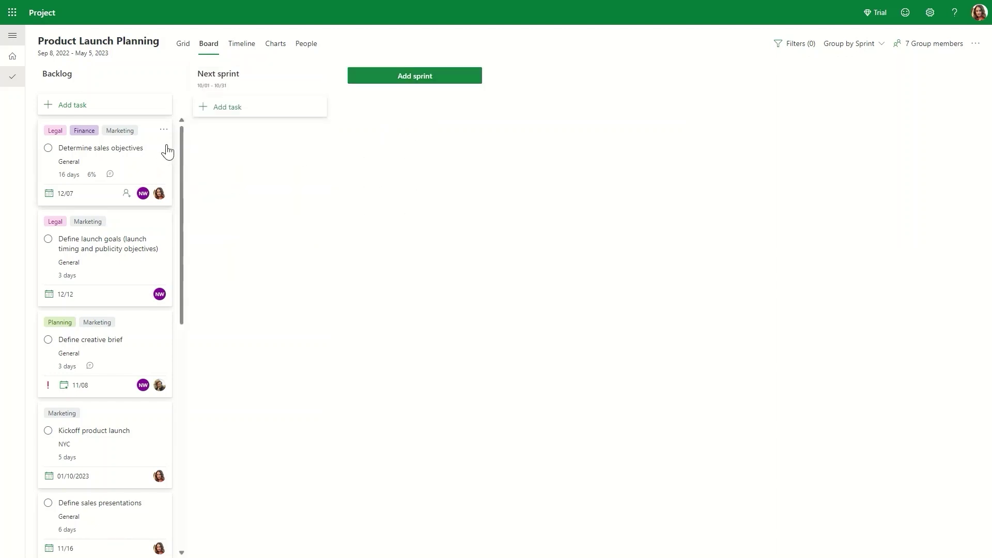
Move Determine sales objectives, Define creative brief and Define sales presentations into Next sprint.
drag(169, 151, 273, 162)
drag(148, 243, 269, 274)
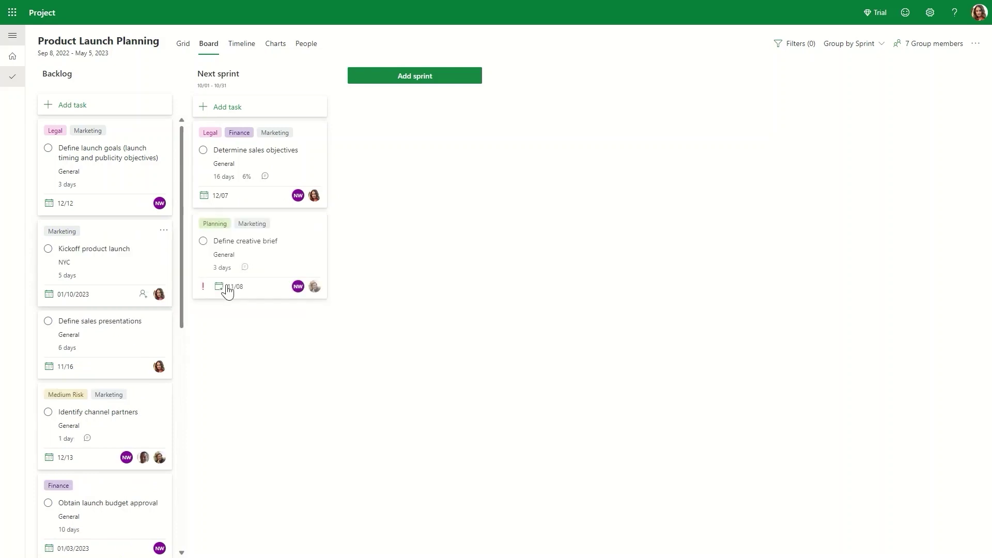
drag(155, 344, 288, 350)
Add the Planning label to Define creative brief.
click(246, 225)
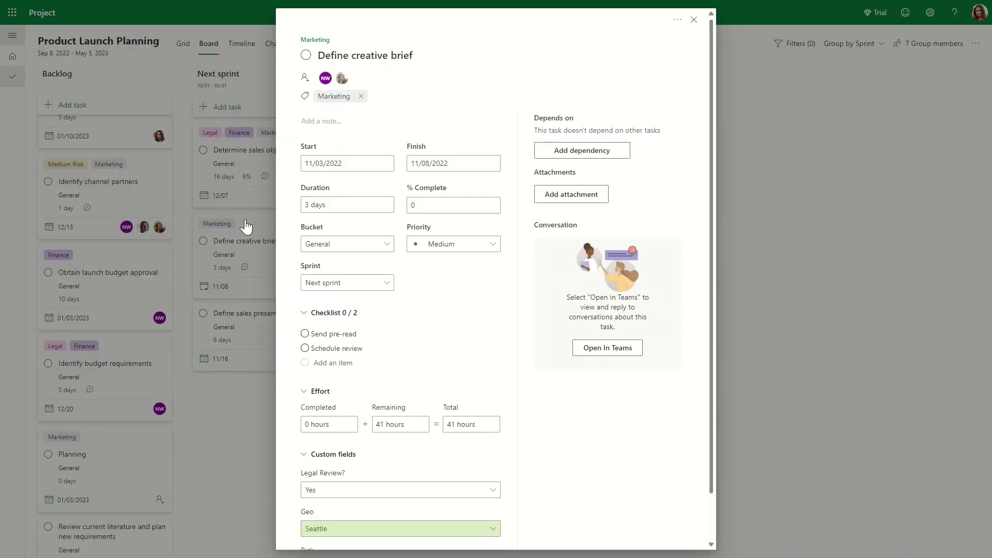
click(401, 95)
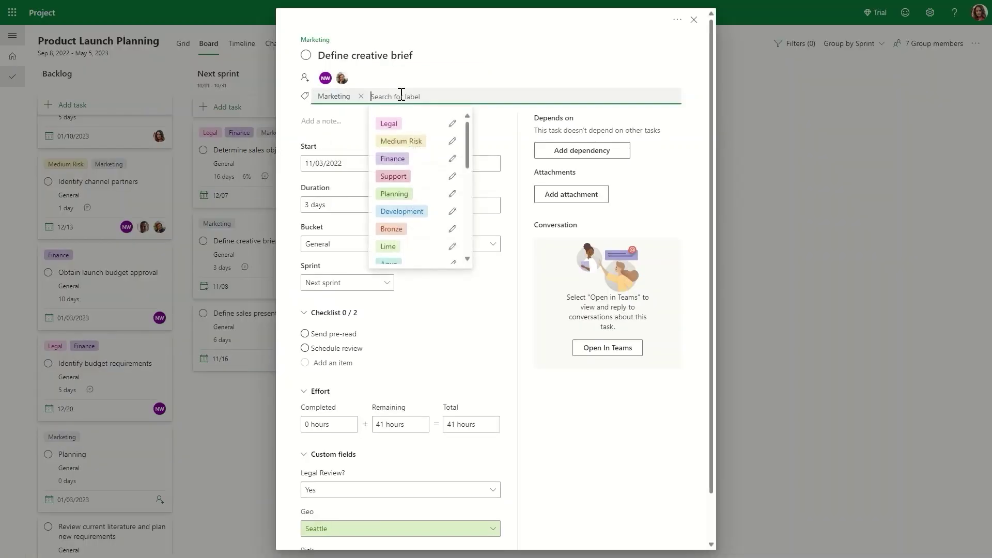
click(390, 193)
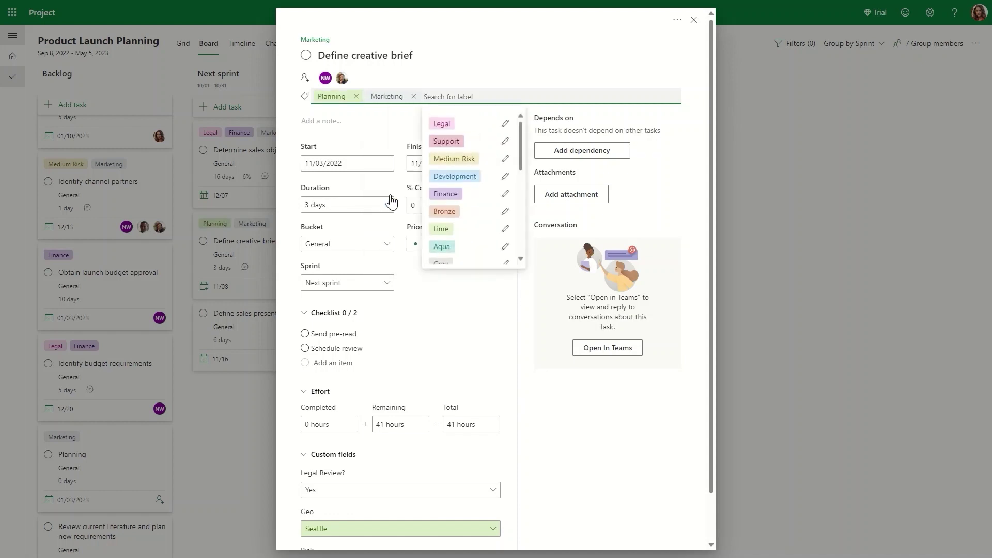
click(368, 142)
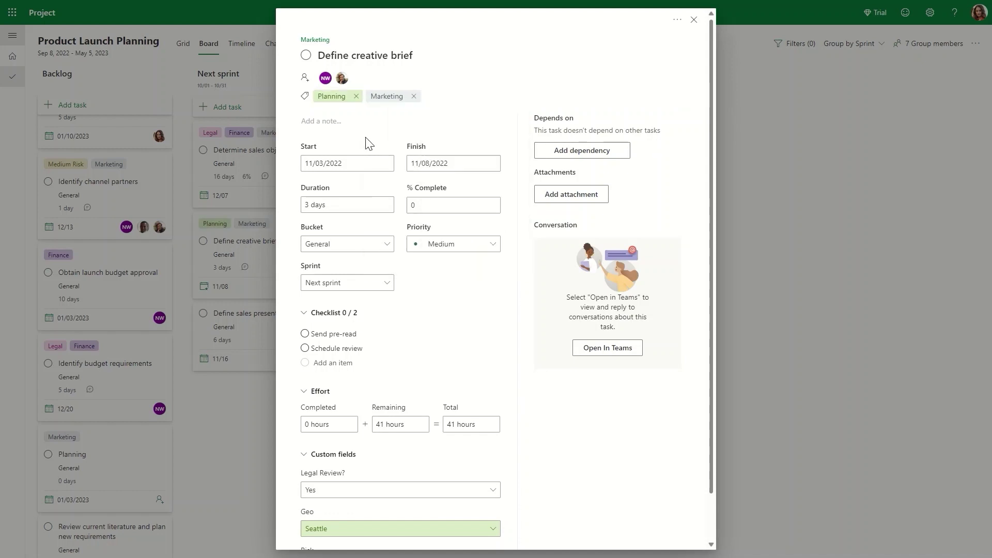
click(434, 246)
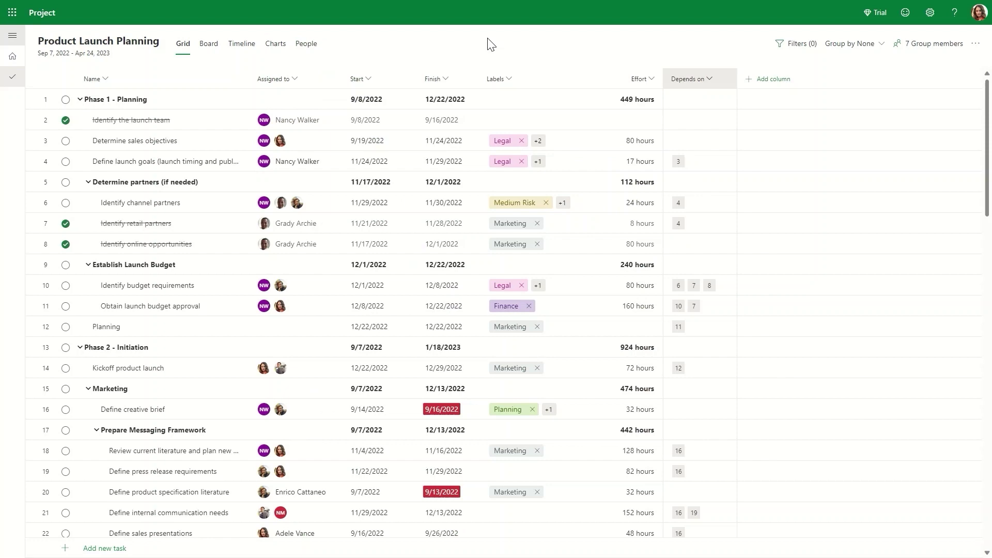
Add a % complete column to the grid, showing Phase 1 at 27% and Phase 2 at 6%.
scroll(772, 155, down, 5)
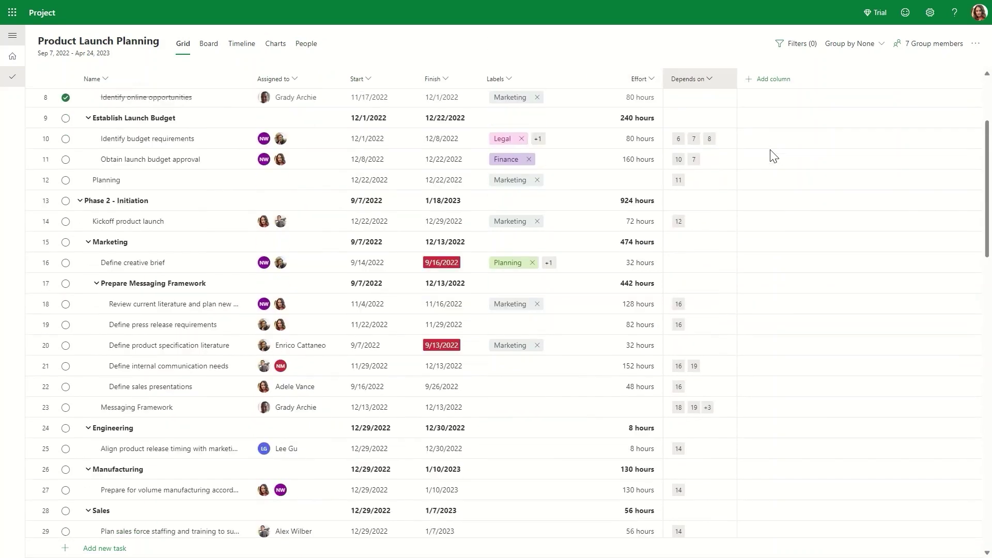
scroll(774, 155, down, 4)
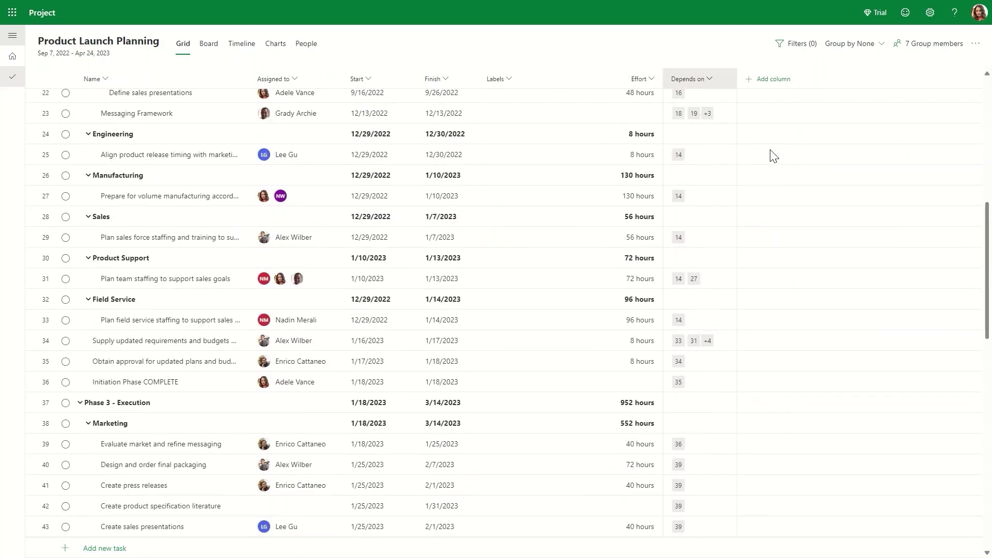
scroll(774, 155, up, 2)
scroll(774, 155, up, 6)
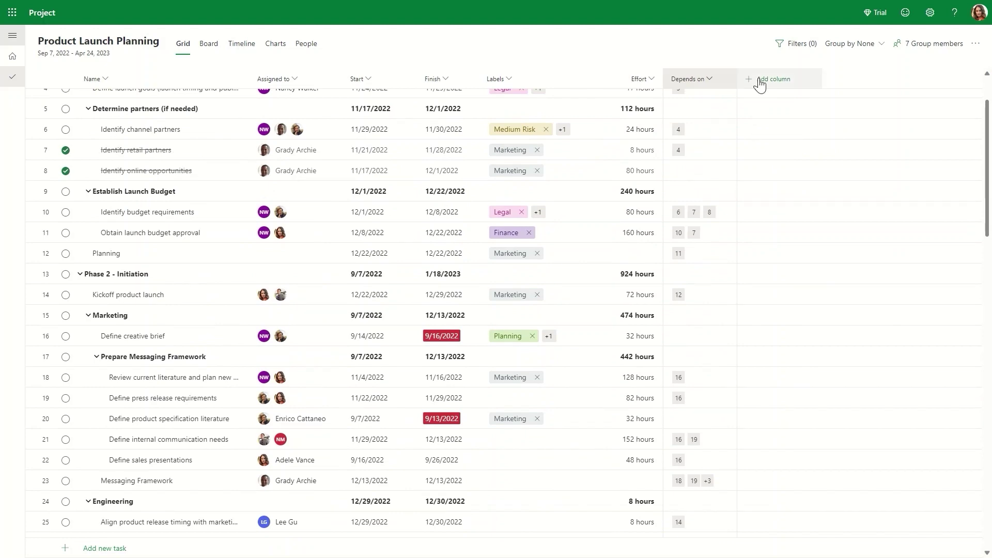
click(759, 81)
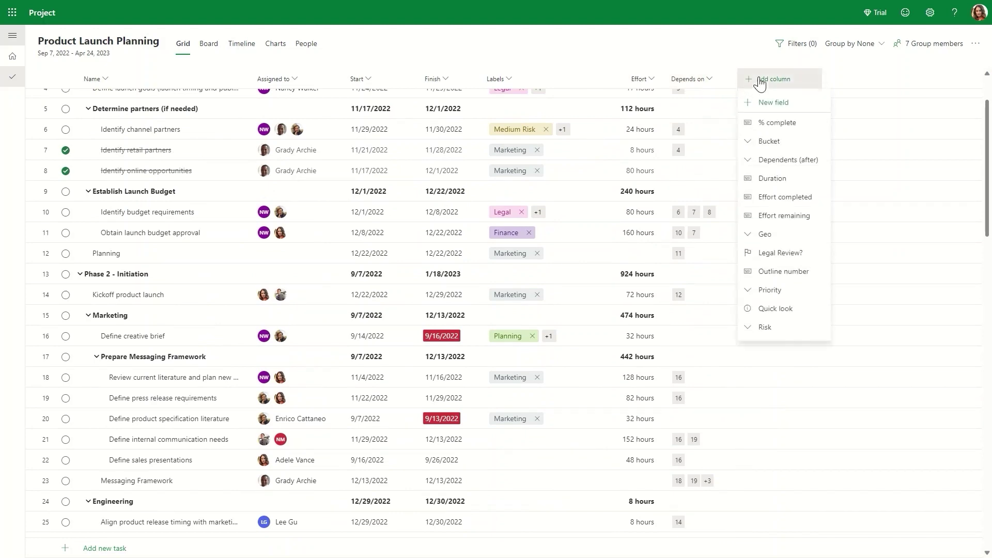
click(759, 130)
scroll(873, 166, up, 3)
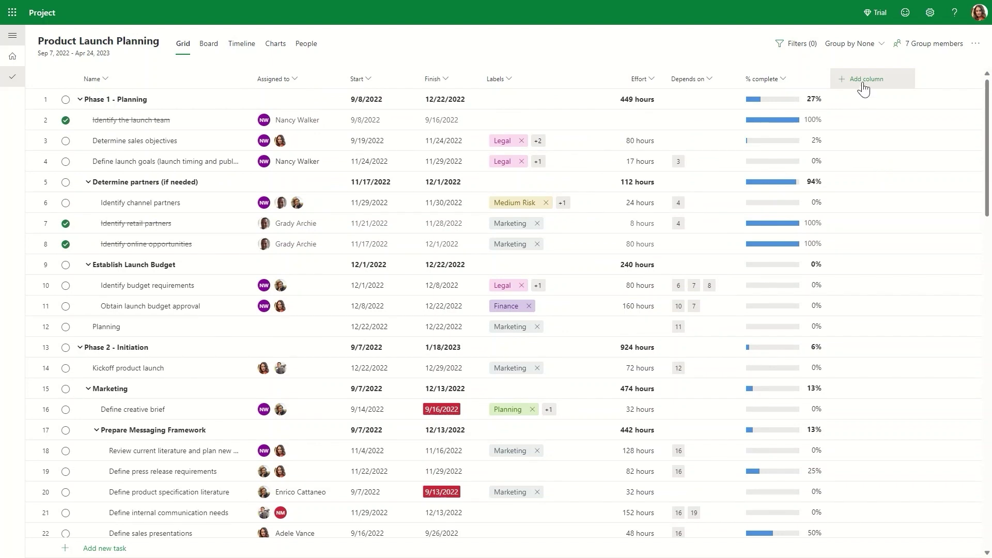
click(863, 84)
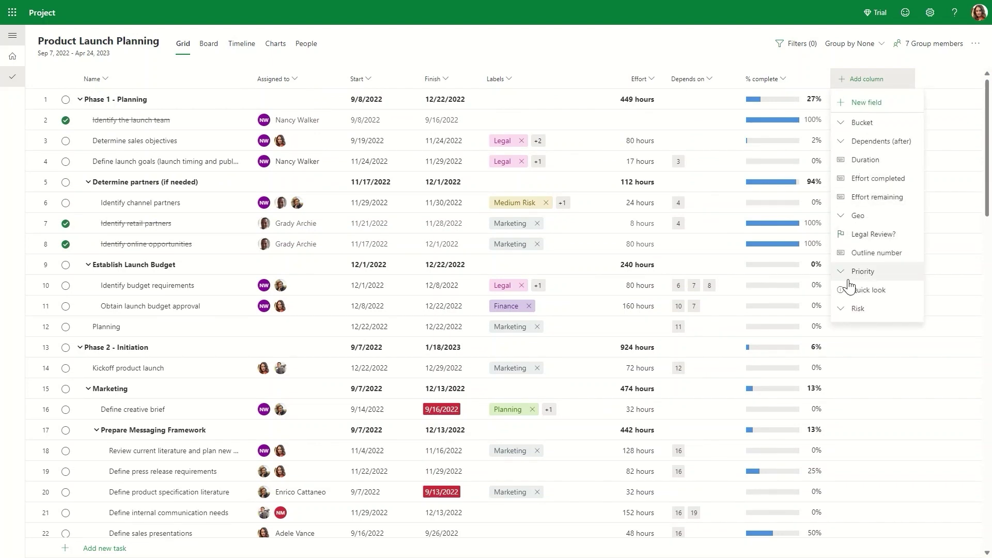
Add a Risk column to the grid, leaving its field definition unchanged.
click(844, 309)
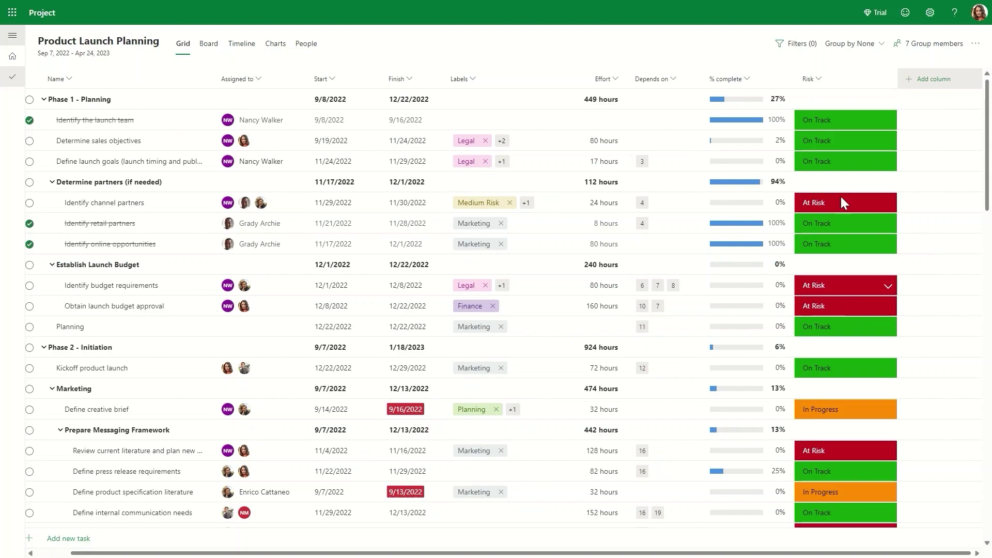
click(819, 81)
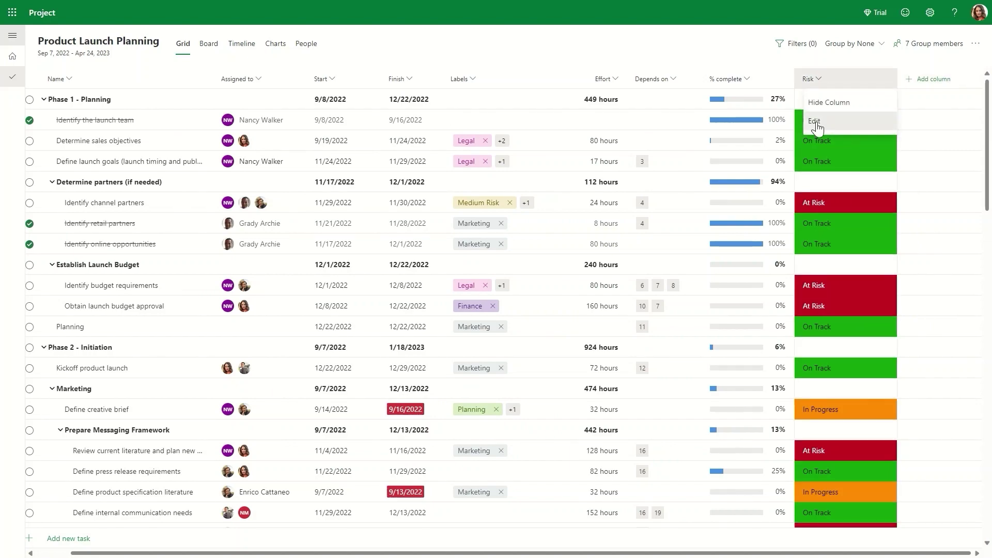
click(816, 122)
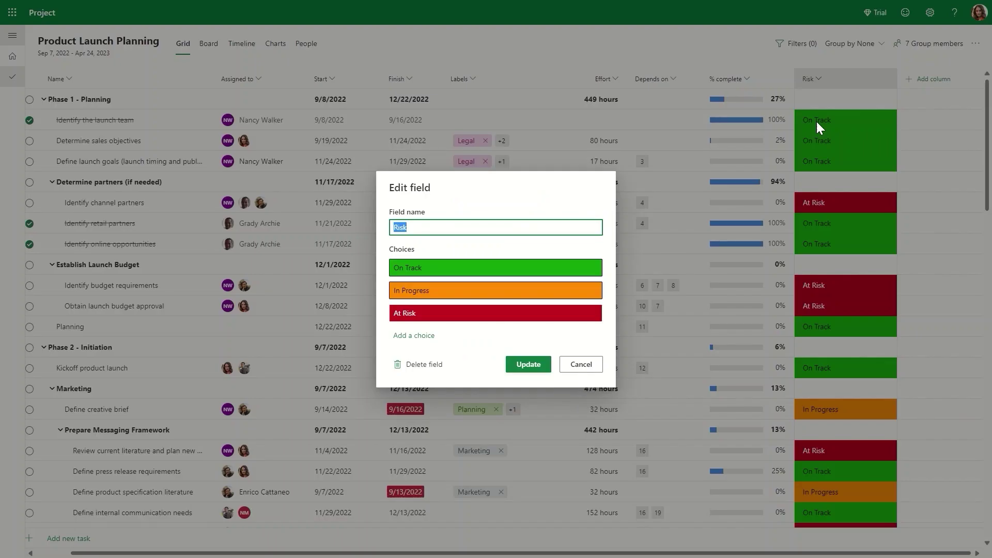
click(587, 366)
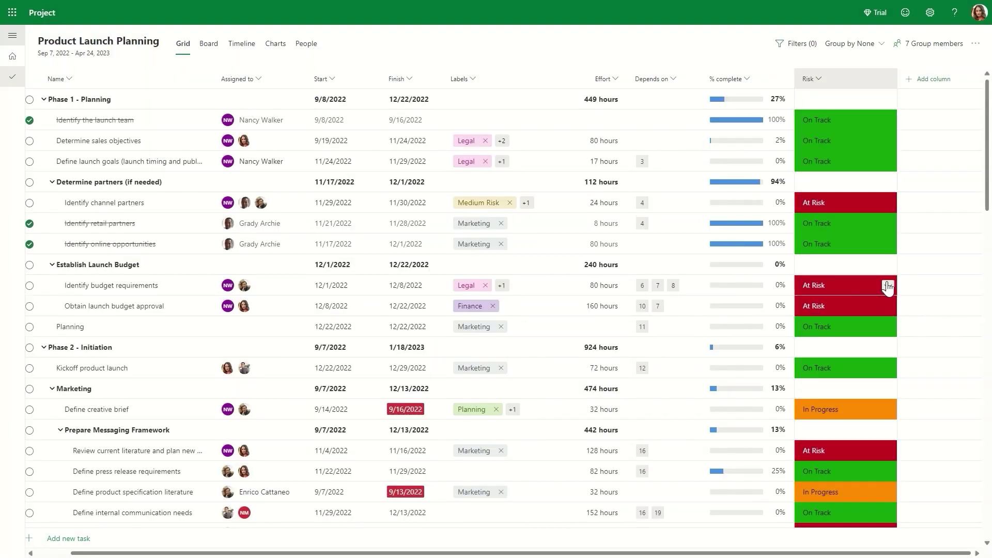
Set Risk to In Progress for Identify budget requirements and At Risk for Define creative brief.
click(887, 287)
click(805, 350)
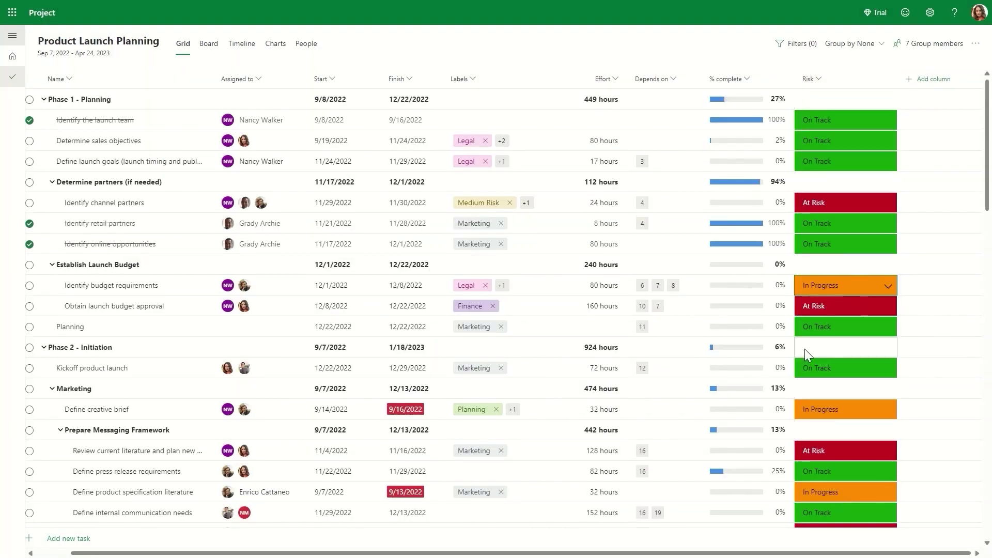
click(878, 410)
click(819, 493)
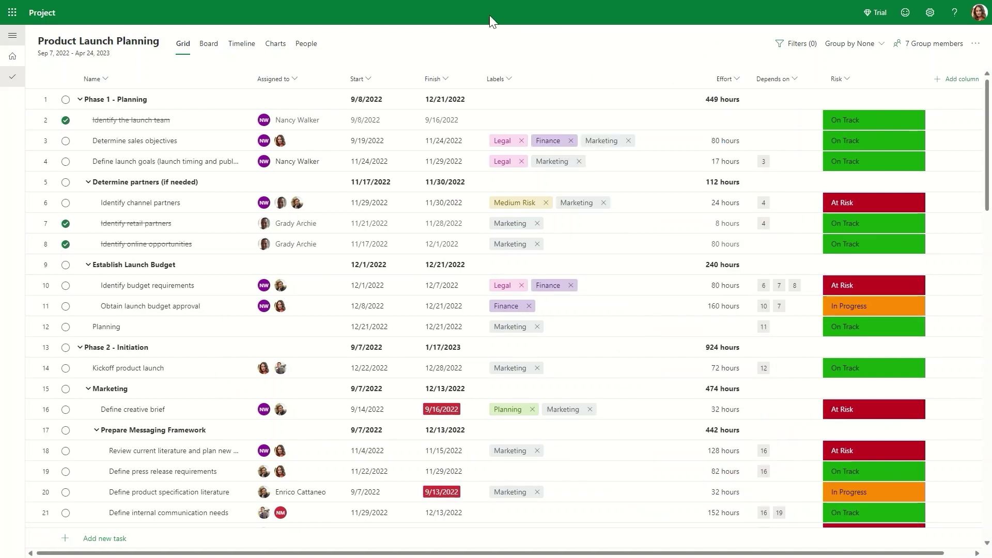
click(281, 46)
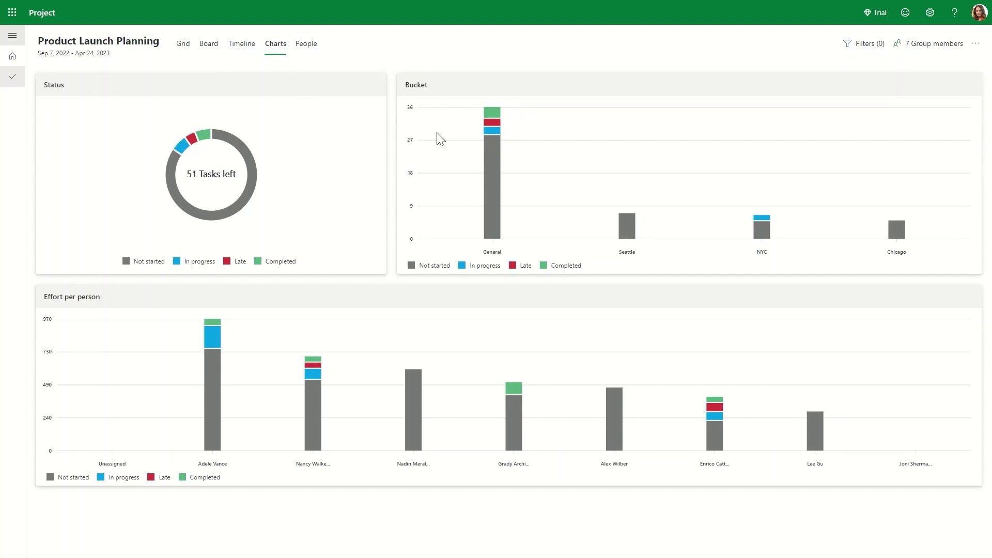
Read the values in the task status, bucket and per-person effort charts.
mouse_move(494, 124)
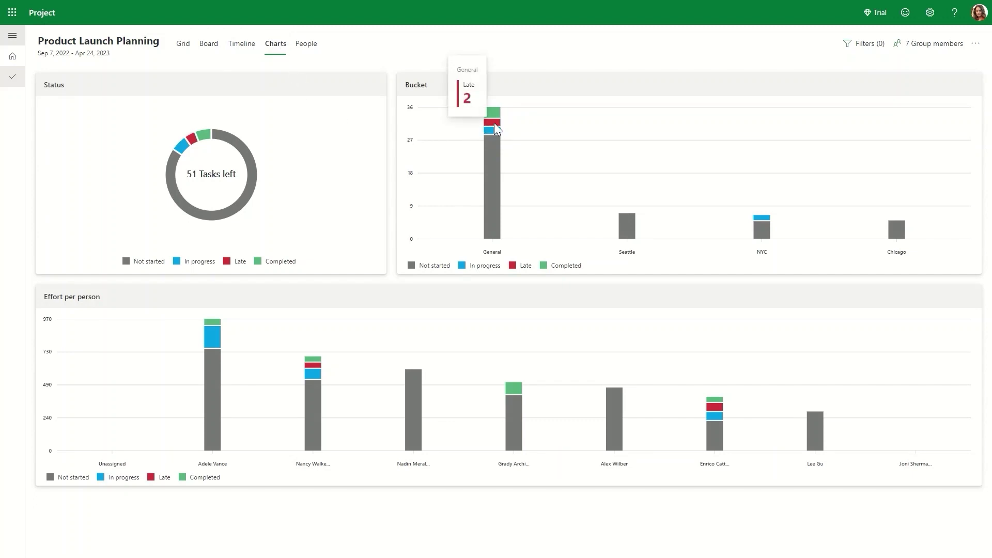
mouse_move(178, 147)
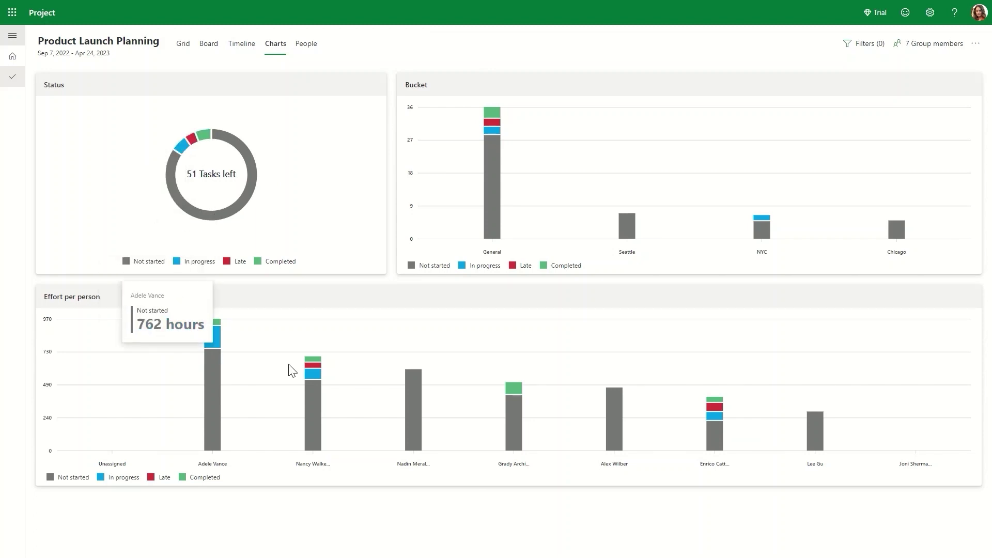
mouse_move(316, 372)
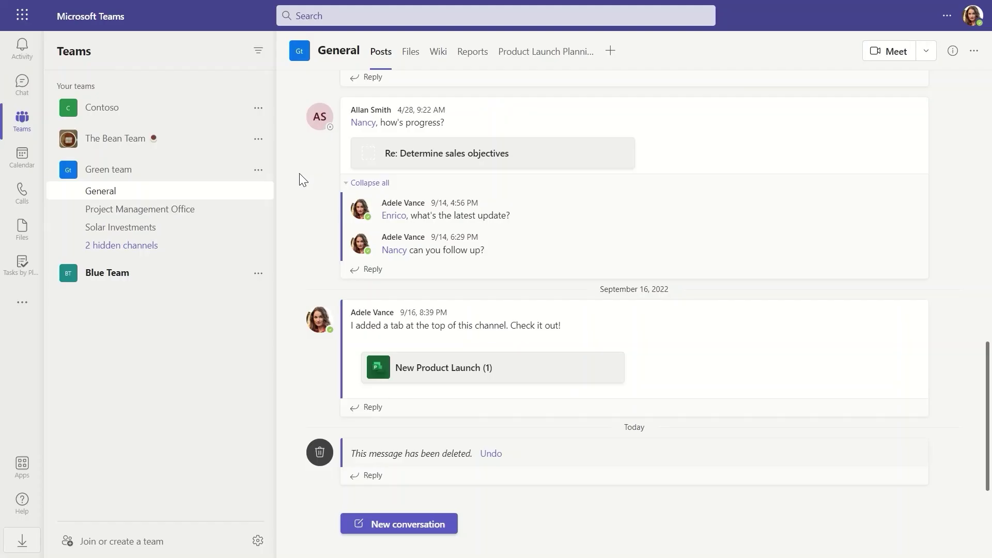
Open Define creative brief in the channel's Product Launch Planning tab and review its change history.
click(533, 53)
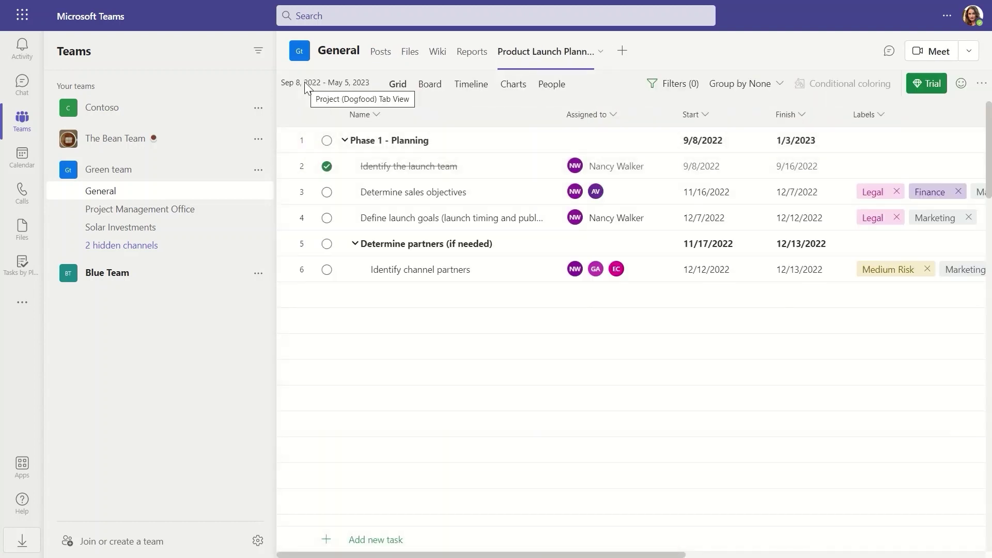
scroll(517, 320, down, 4)
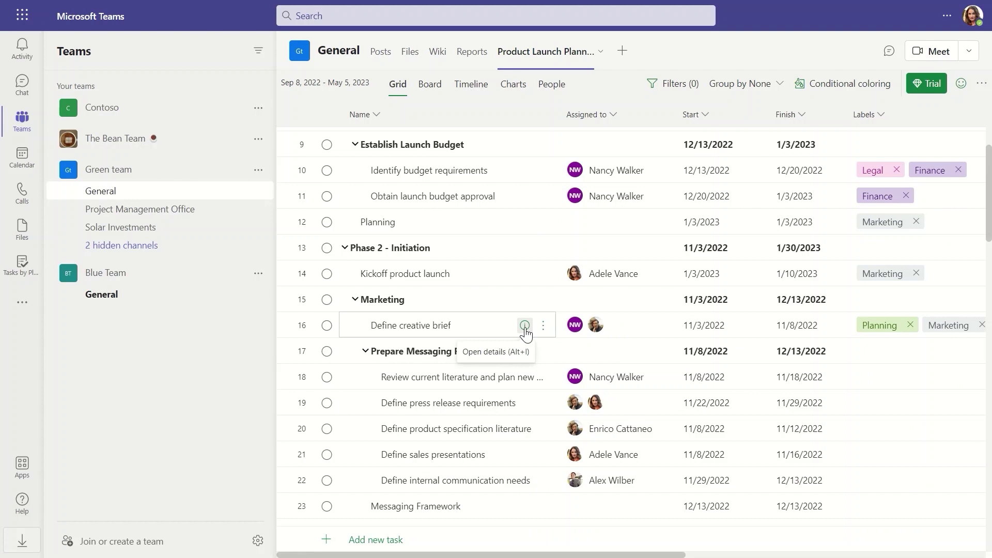
click(525, 325)
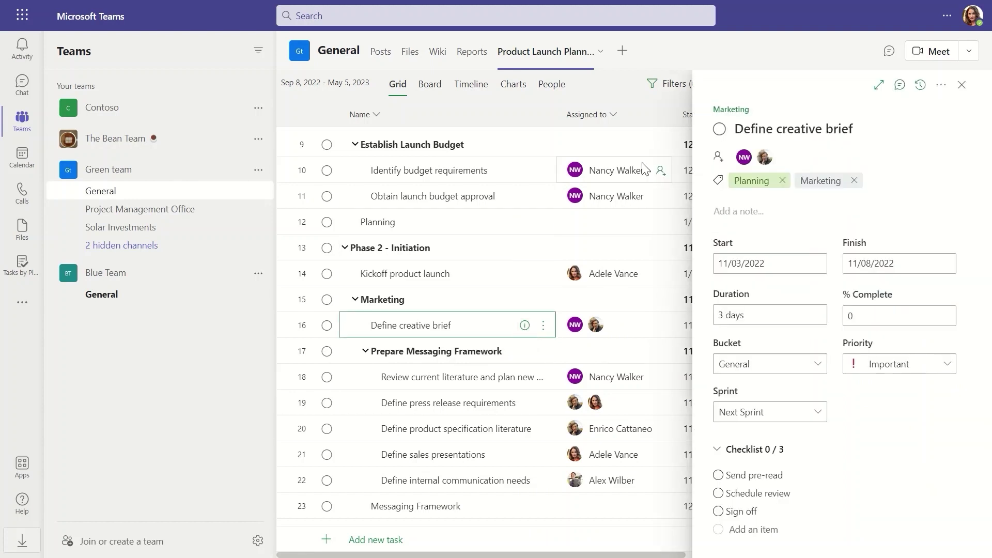
click(921, 86)
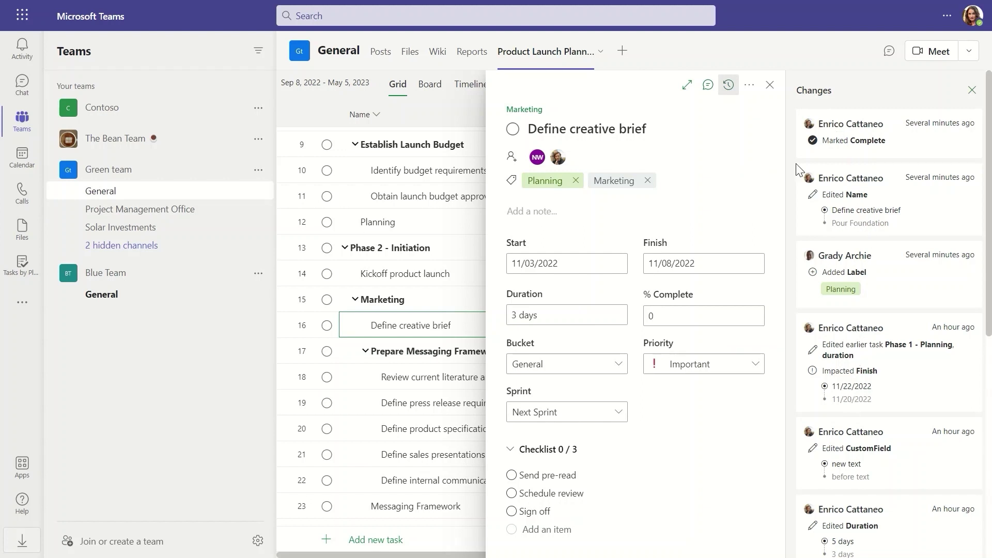
click(707, 87)
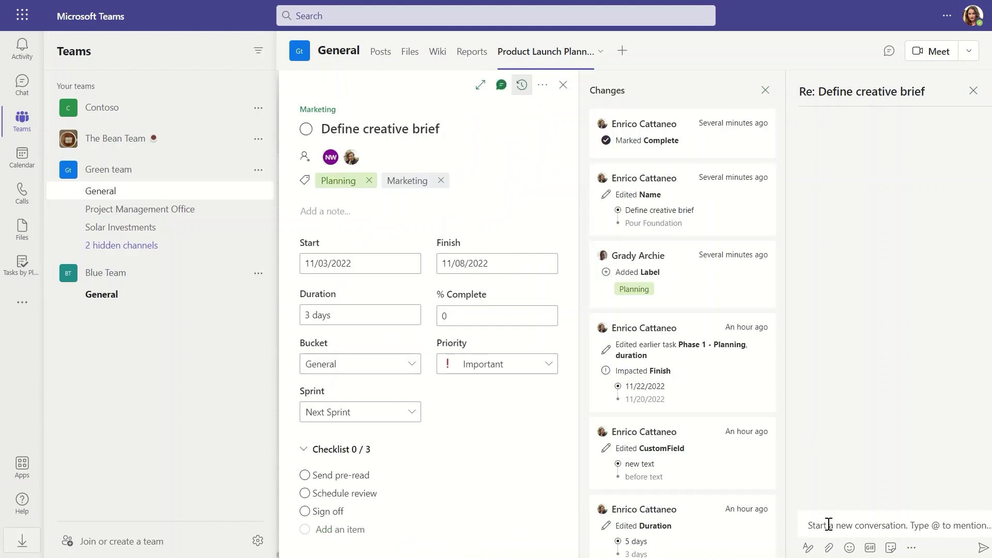
text(@Enrico what's the latest?)
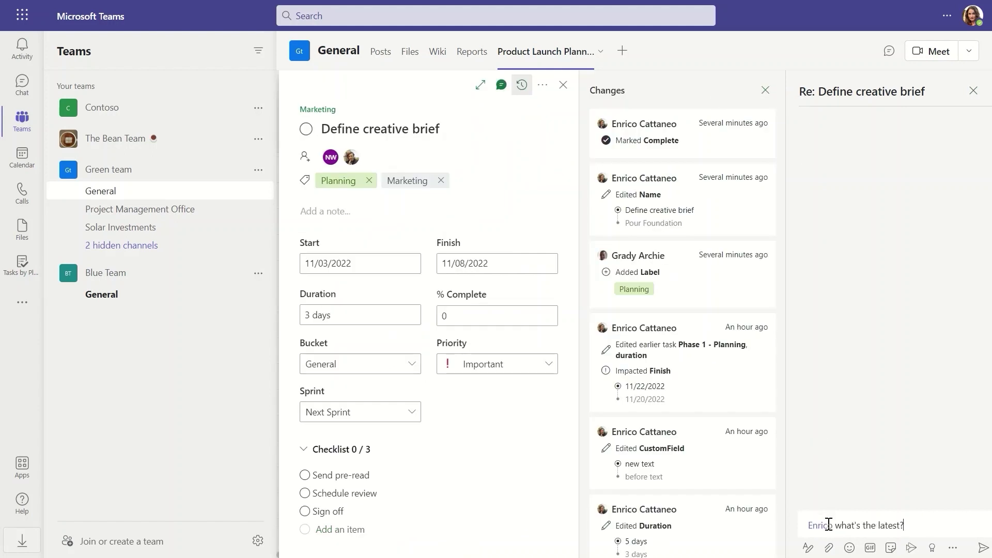
key(Return)
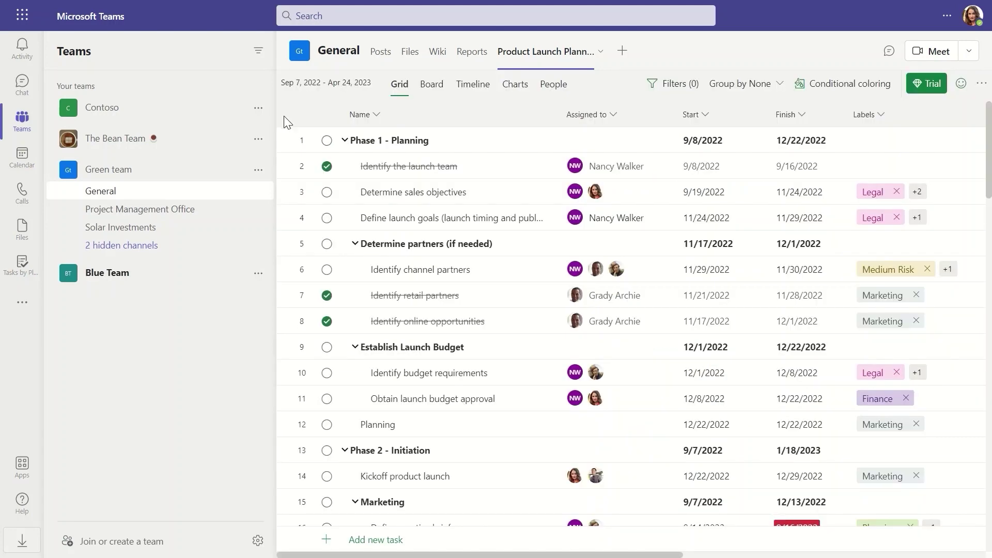
click(21, 263)
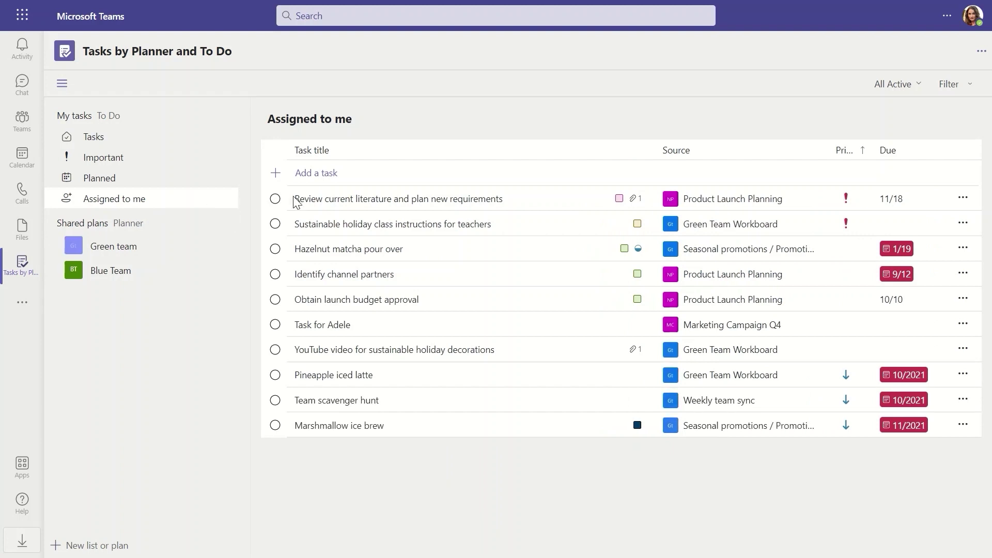
Set 'Review current literature and plan new requirements' to In progress with due date November 25, 2022.
click(329, 204)
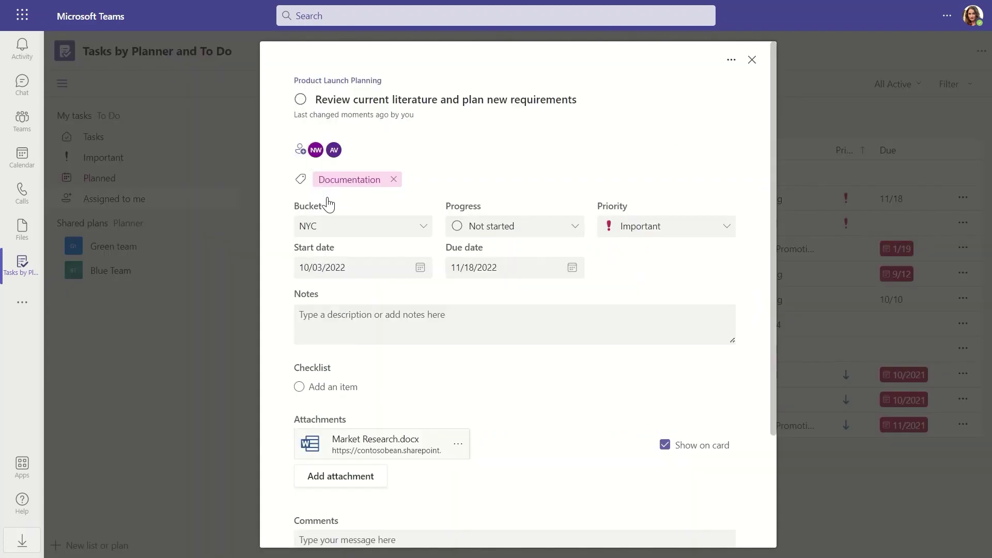
click(538, 230)
click(483, 274)
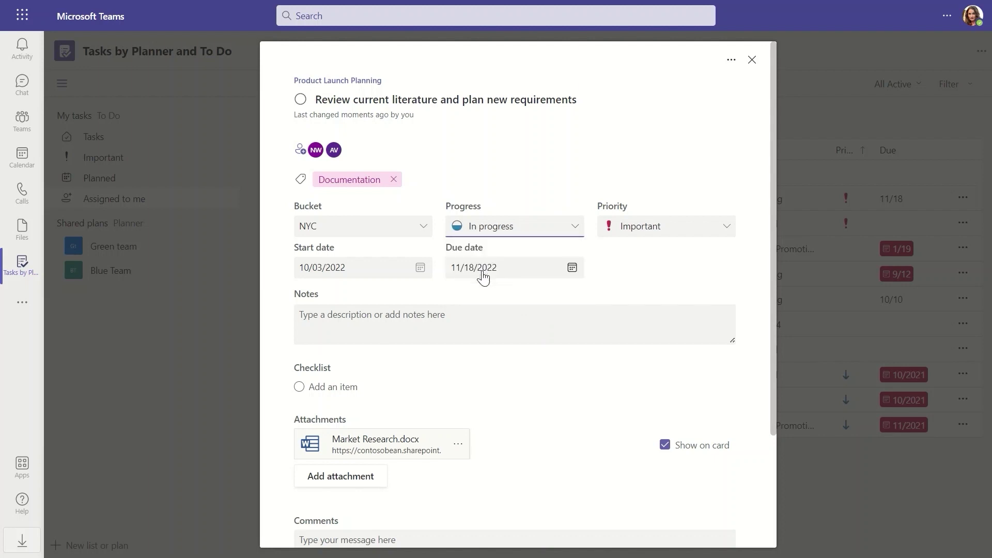
click(572, 267)
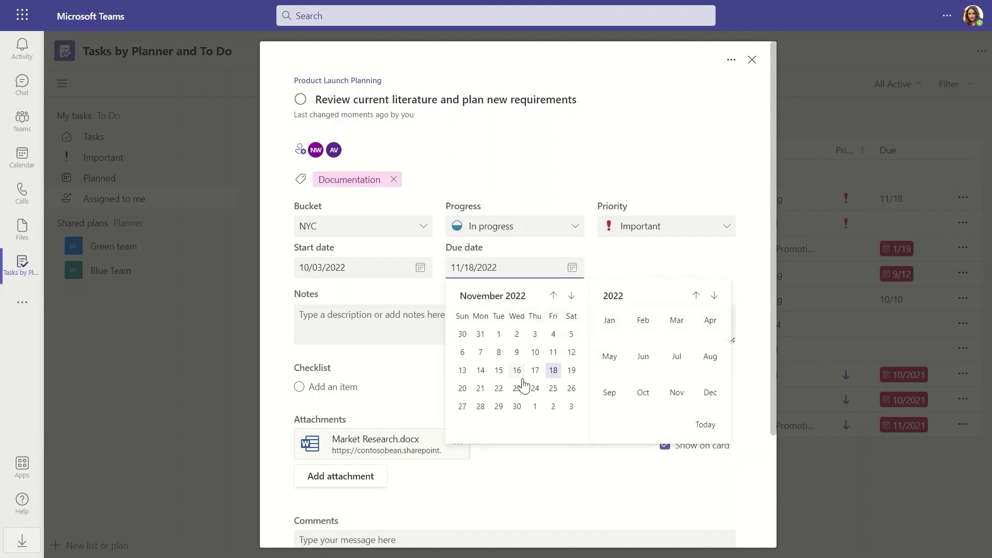
click(553, 388)
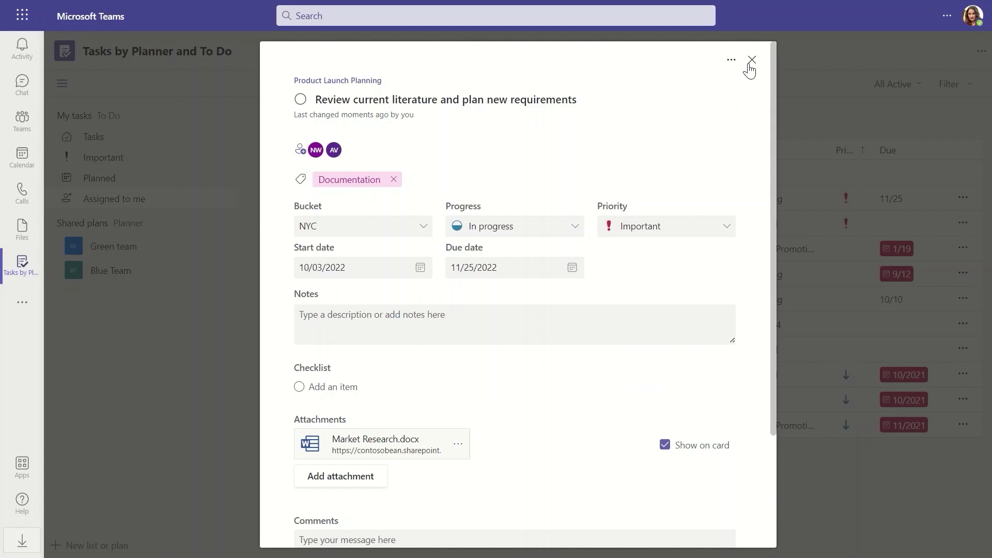
click(752, 59)
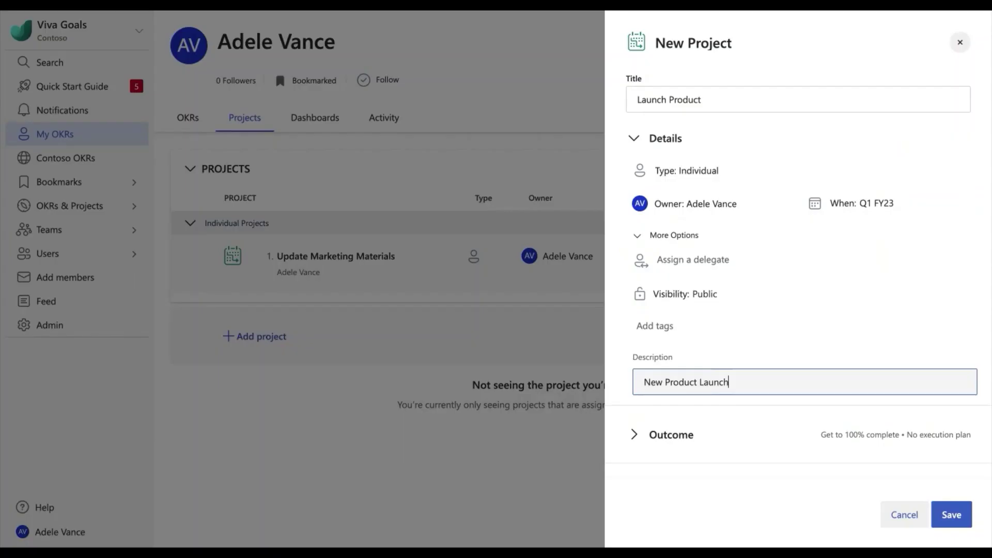
Set the Launch Product outcome to measure tasks pulled automatically from a data source.
scroll(681, 315, down, 2)
click(639, 346)
scroll(640, 348, down, 3)
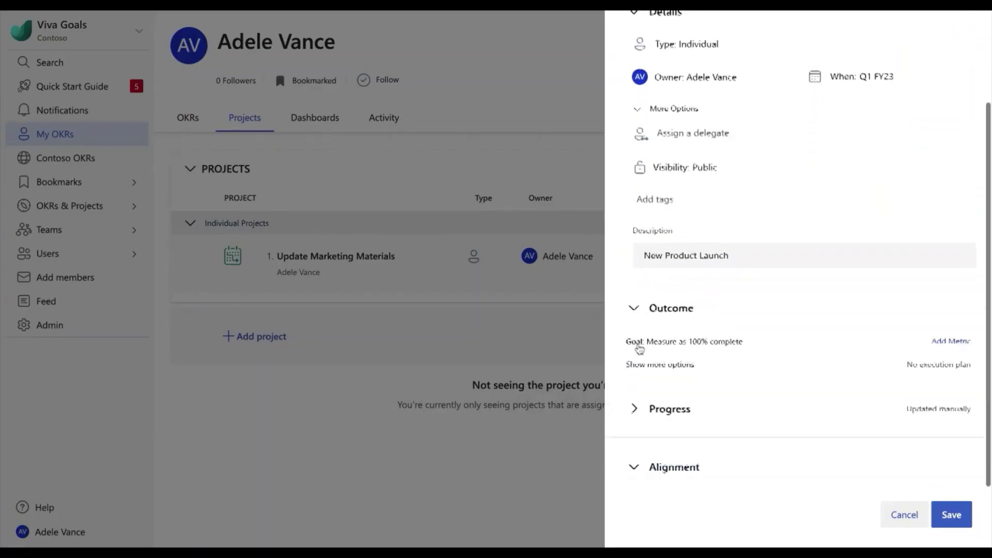
click(671, 286)
click(727, 288)
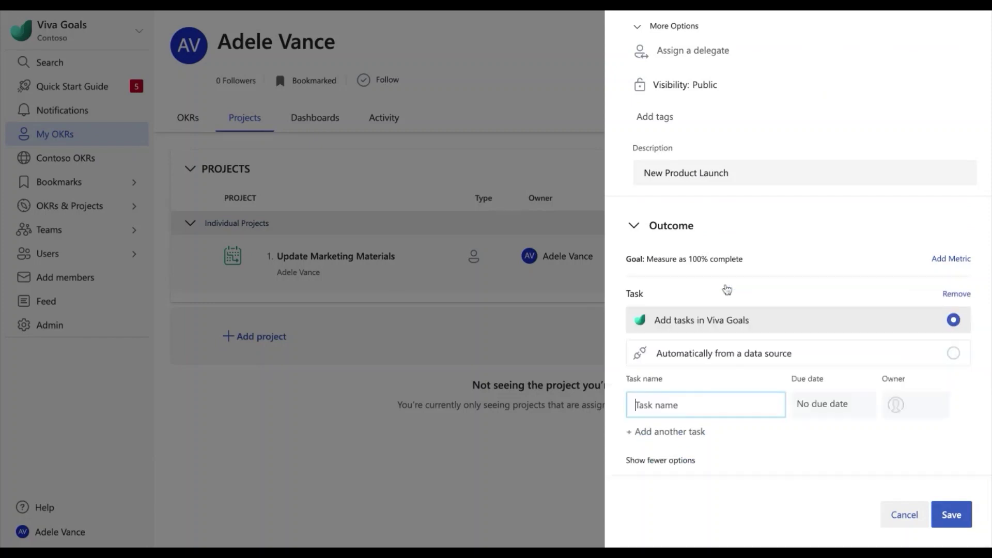
click(719, 351)
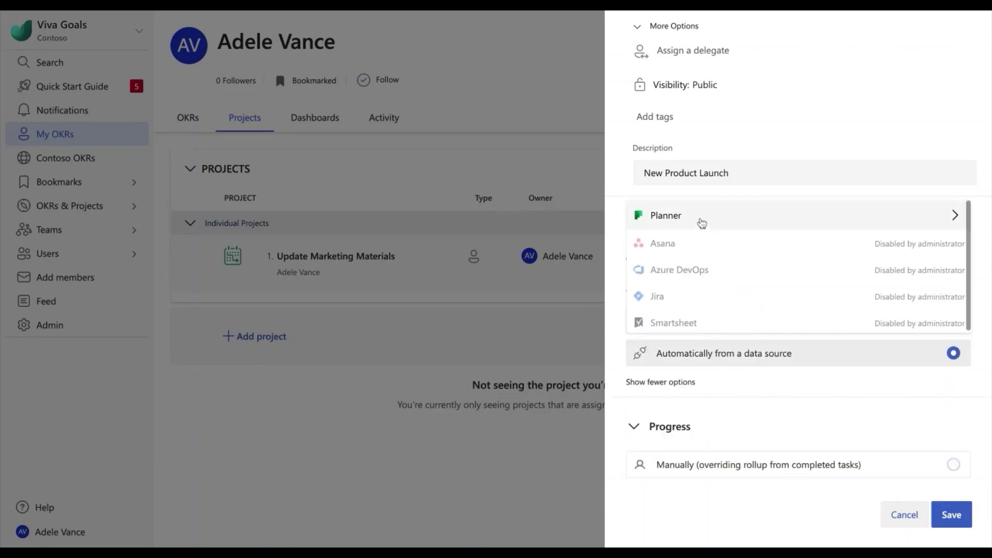
Connect Launch Product to the Product Launch Planning plan in Planner, then view its details.
click(702, 223)
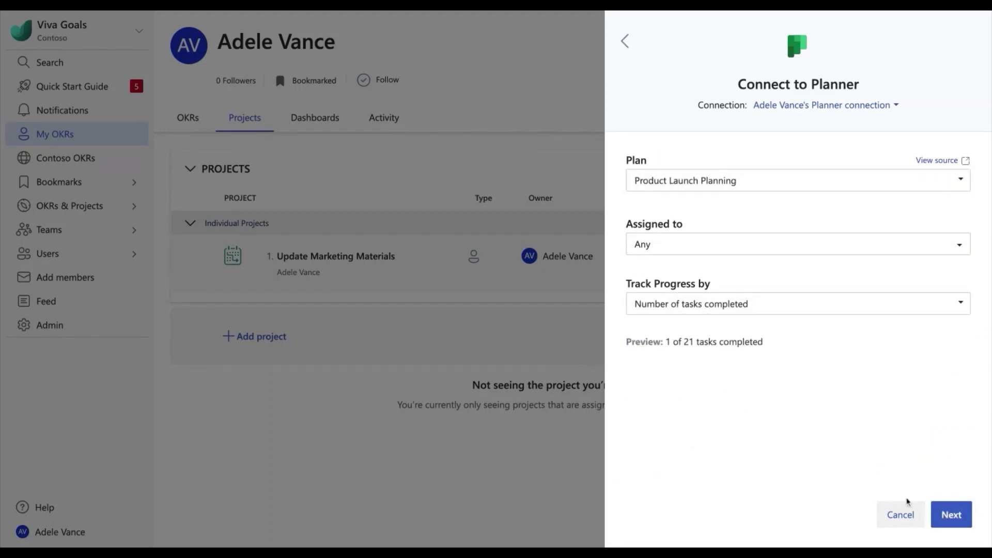
click(948, 515)
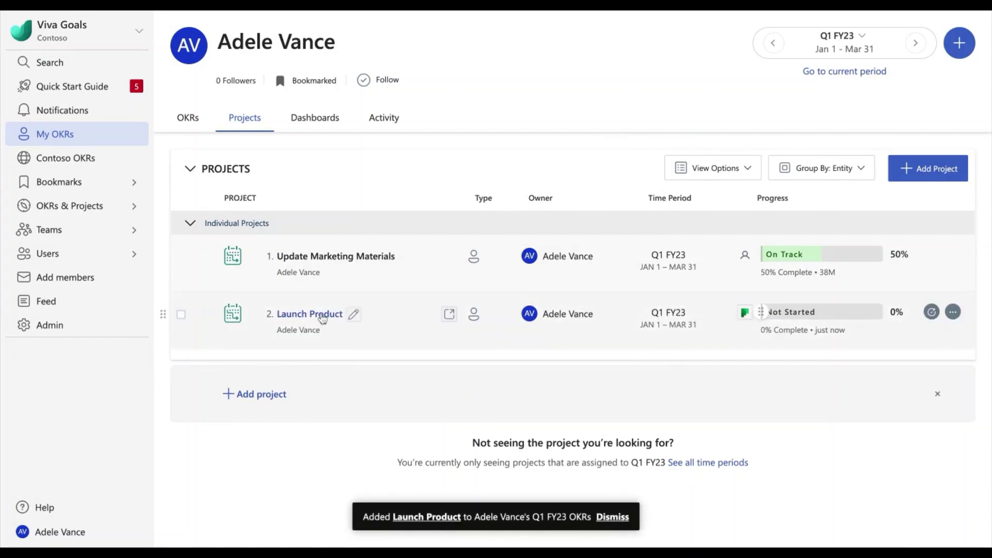
click(321, 316)
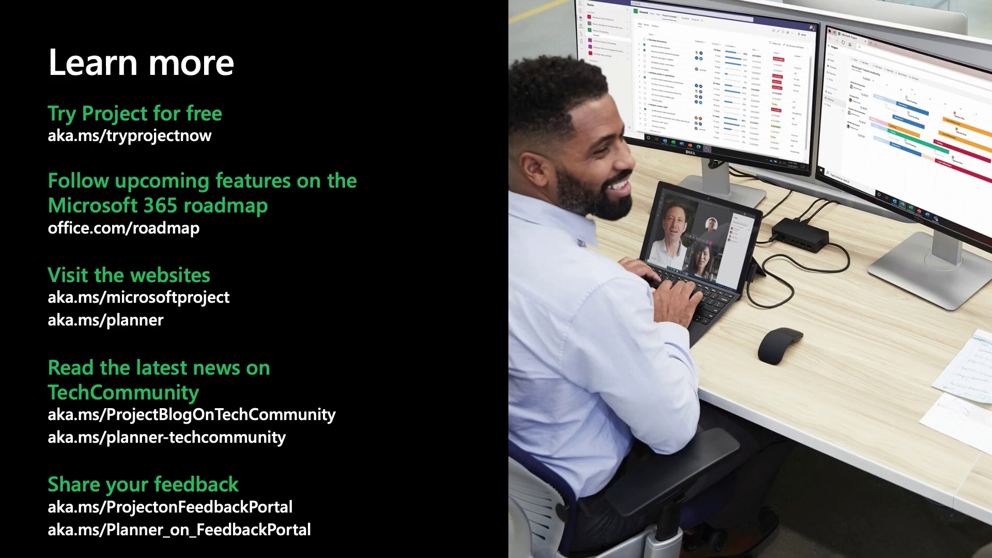